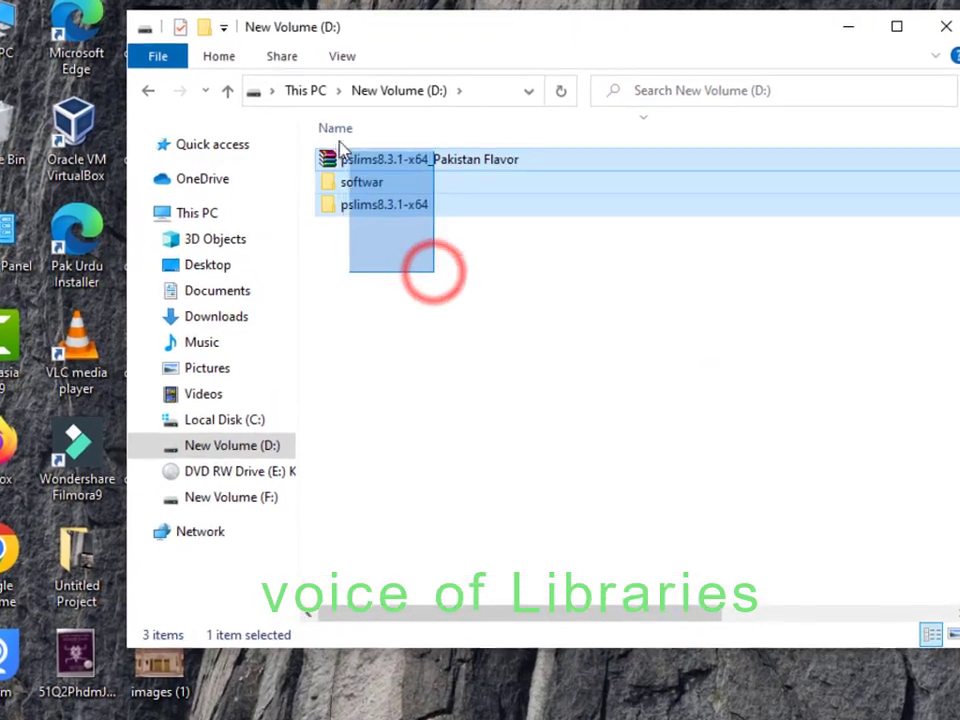
- Open the pslims8.3.1-x64 folder on the D: drive
left_click(538, 368)
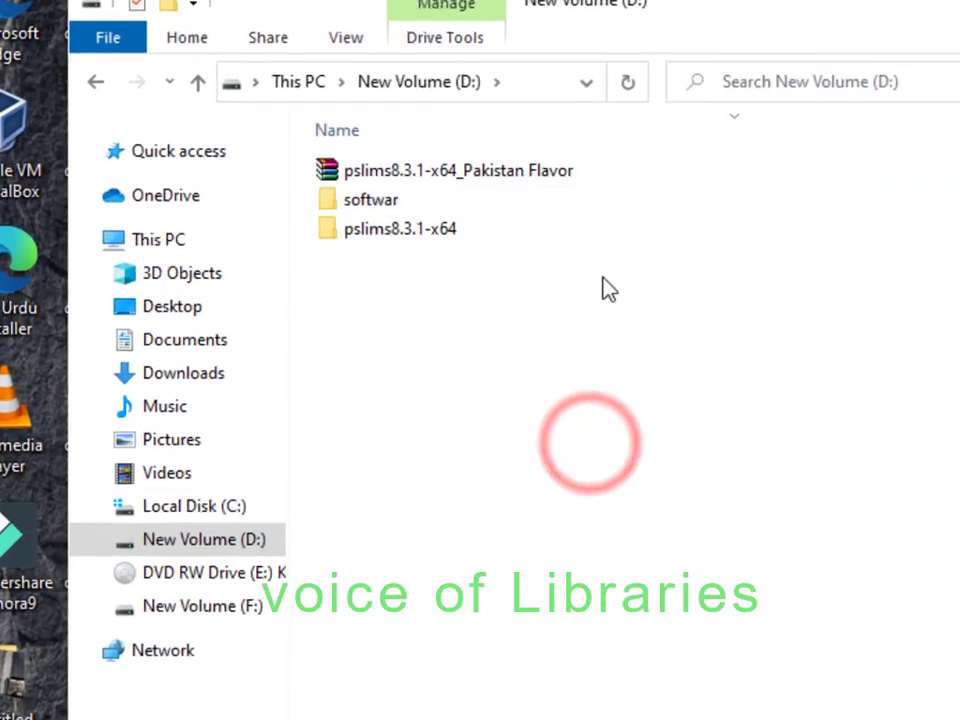
left_click_drag(641, 236, 276, 208)
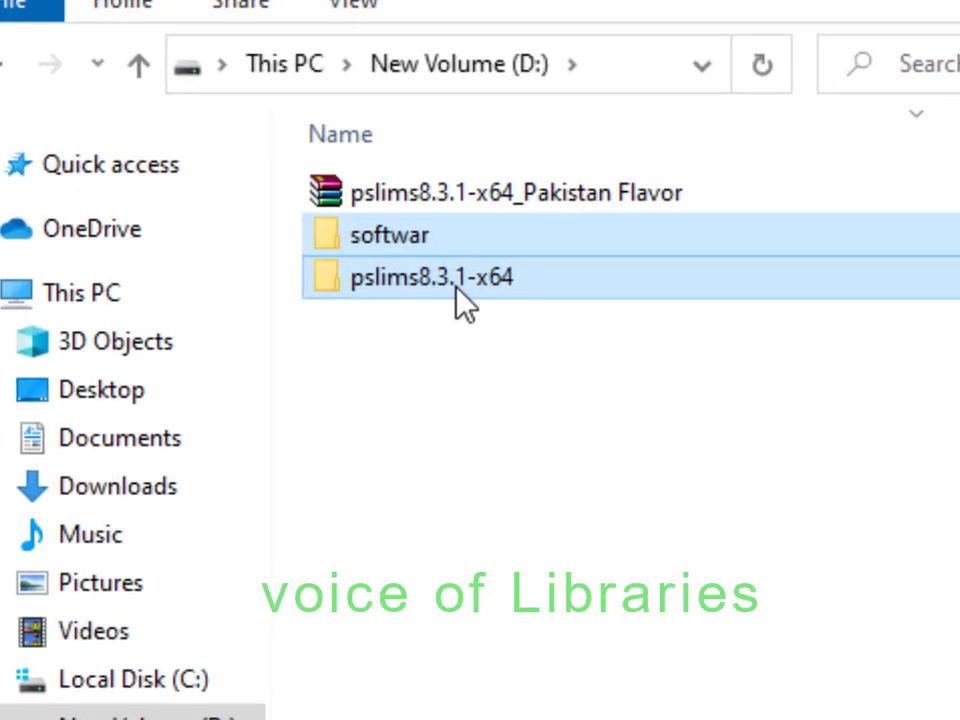
double_click(455, 270)
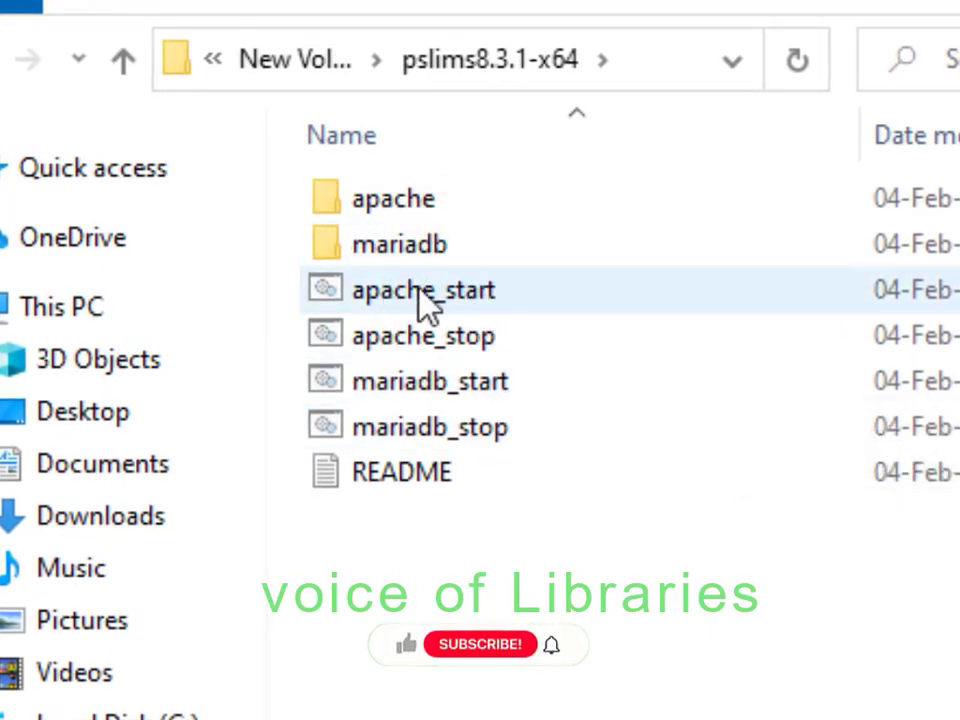
- Start the Apache server by running the apache_start batch file and minimize its console window
left_click_drag(606, 291, 300, 288)
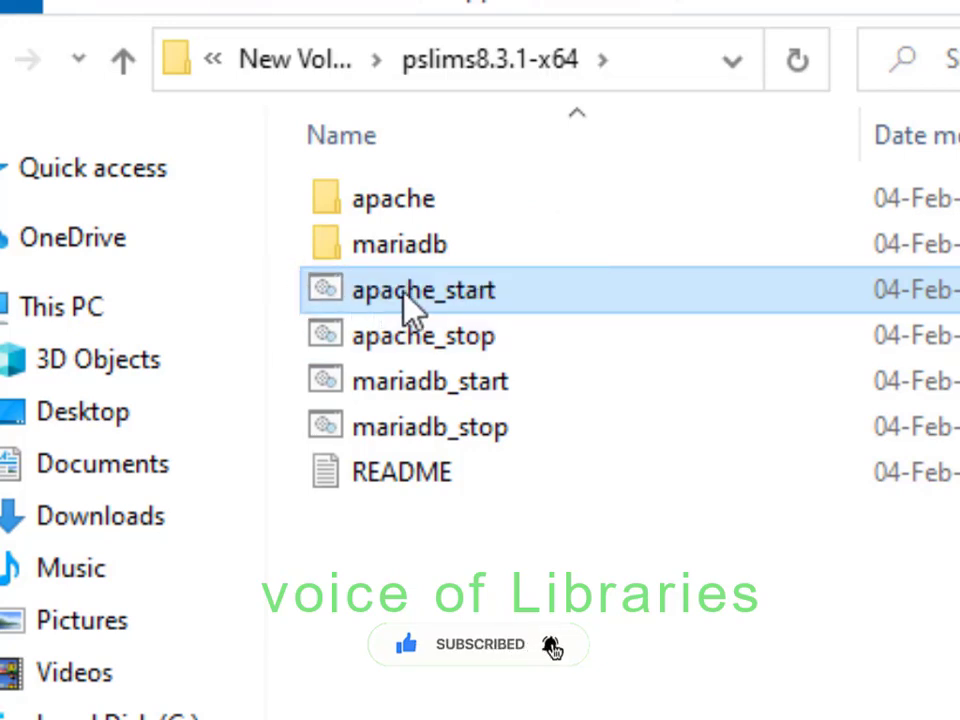
left_click(428, 291)
left_click(321, 291)
double_click(321, 293)
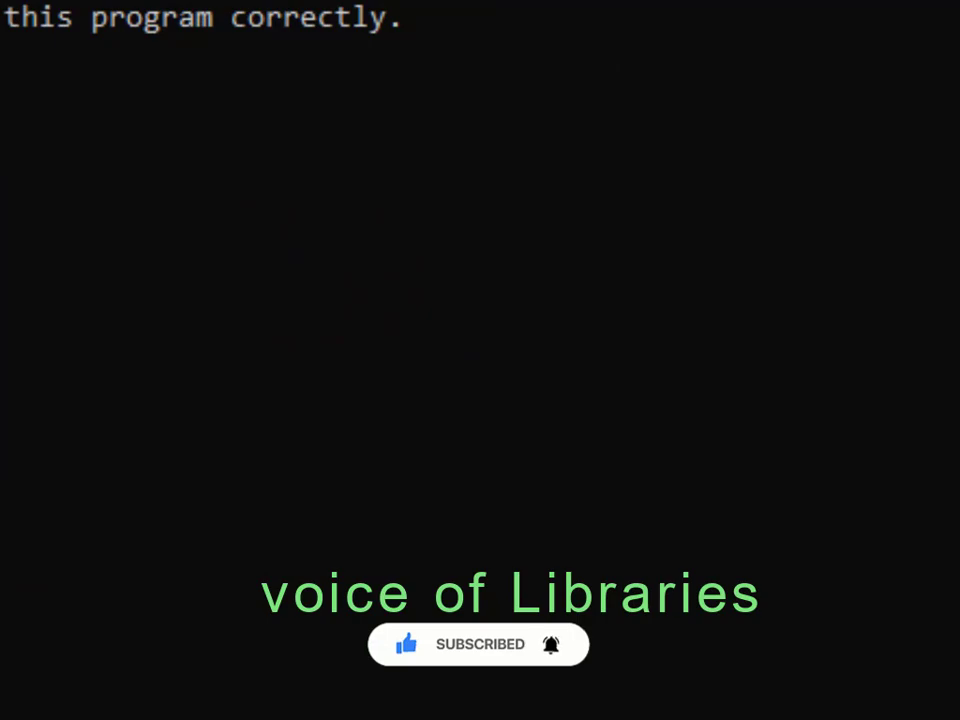
left_click(957, 2)
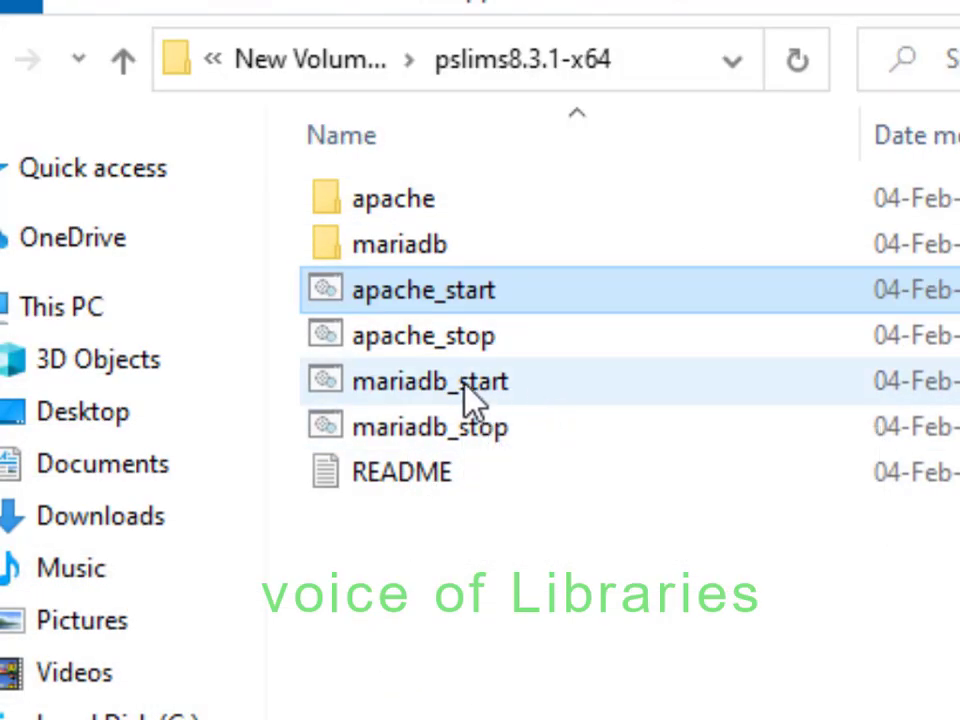
- Start the MariaDB server by running the mariadb_start batch file and minimize its console and the folder window
left_click_drag(258, 375, 632, 392)
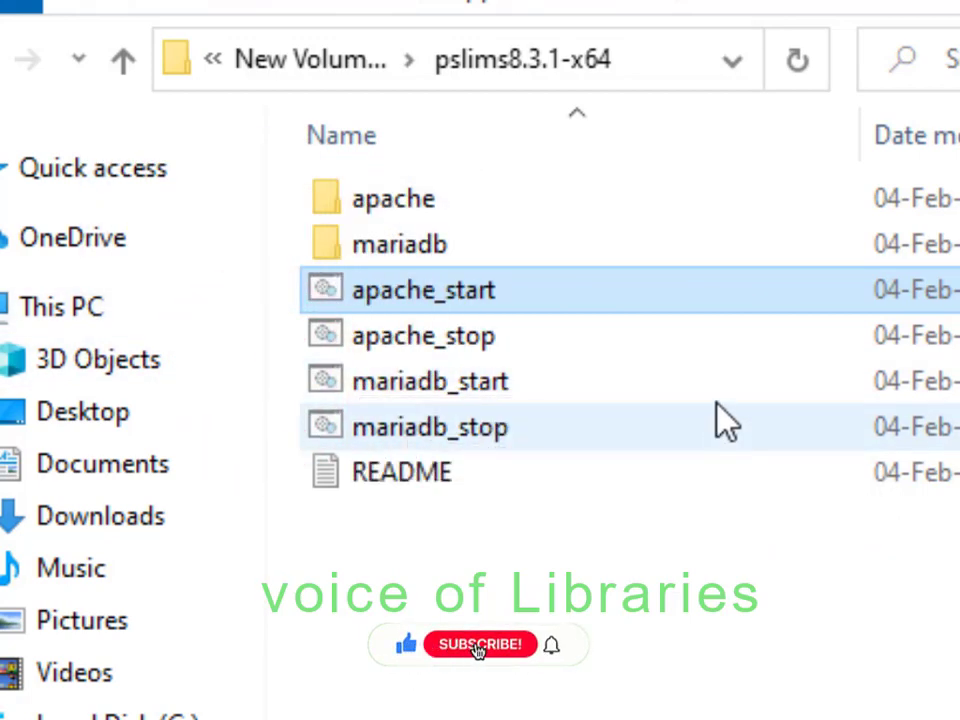
left_click_drag(730, 392, 405, 388)
double_click(410, 386)
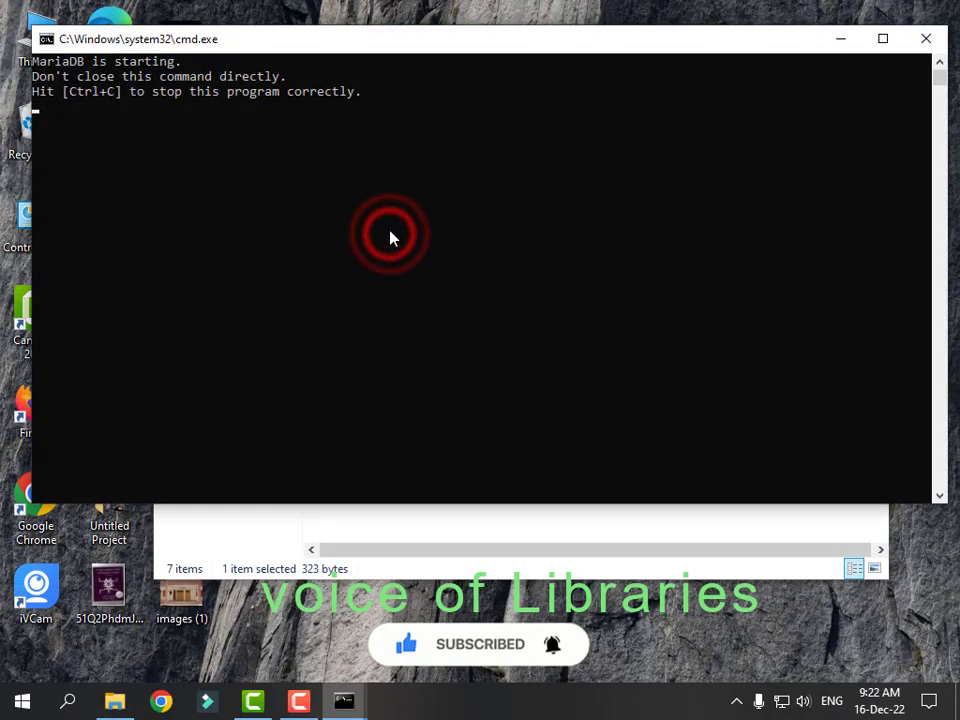
left_click(841, 42)
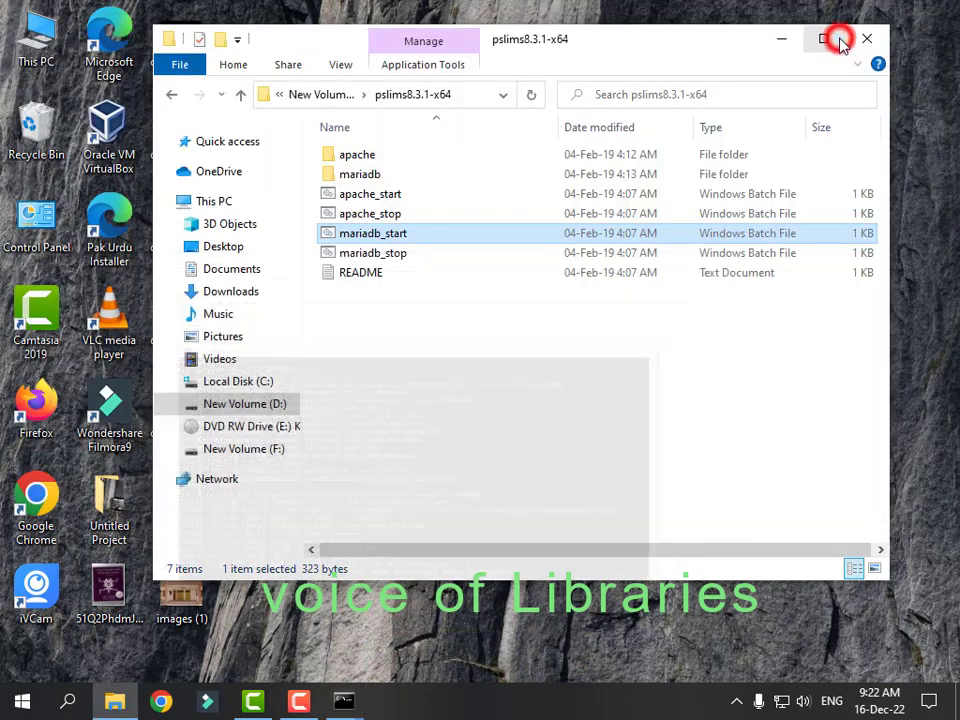
left_click(782, 40)
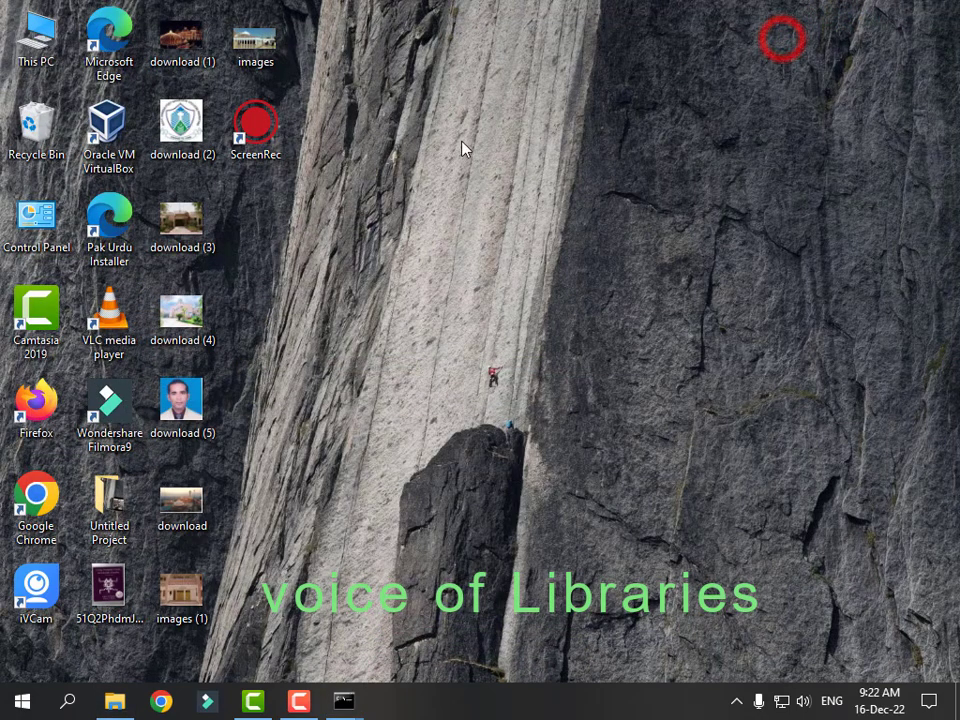
- Switch to Firefox and load the local library site at localhost:8089
double_click(37, 400)
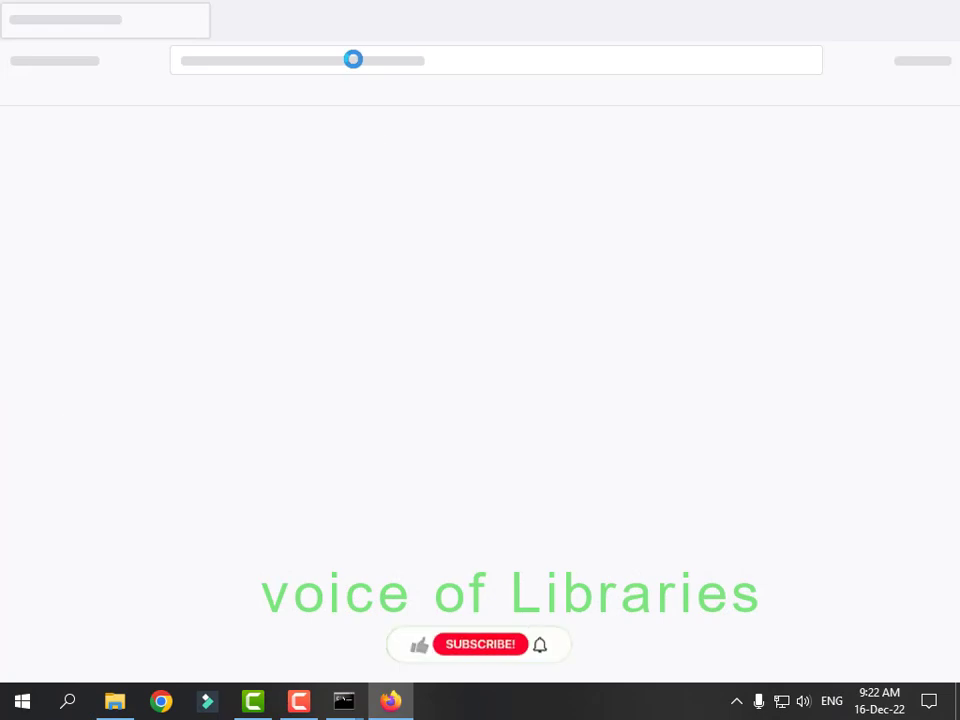
left_click(449, 60)
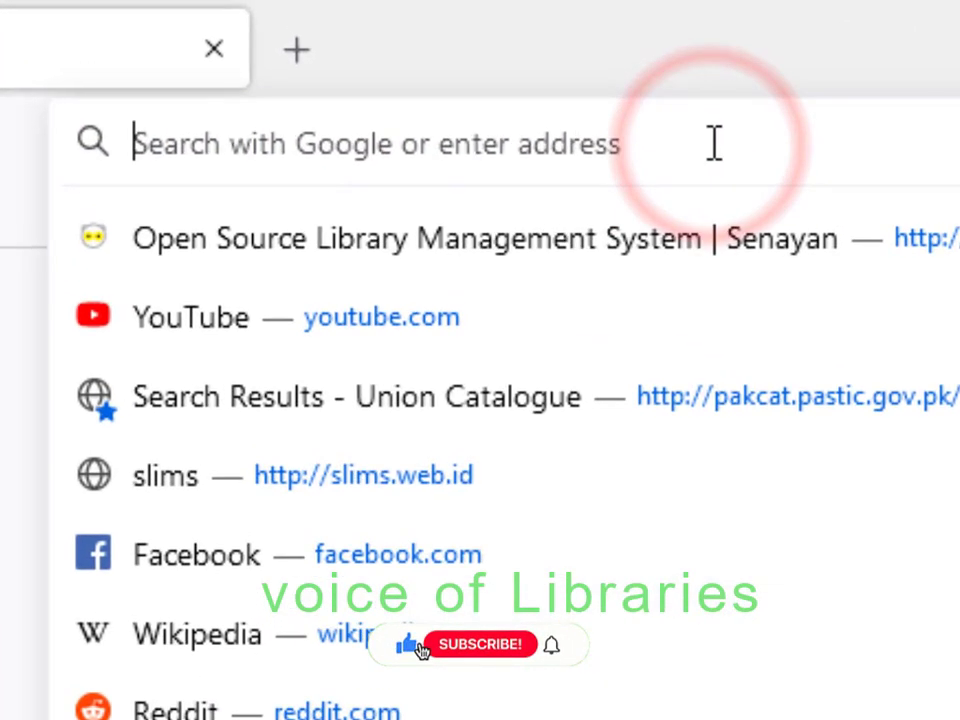
type("local")
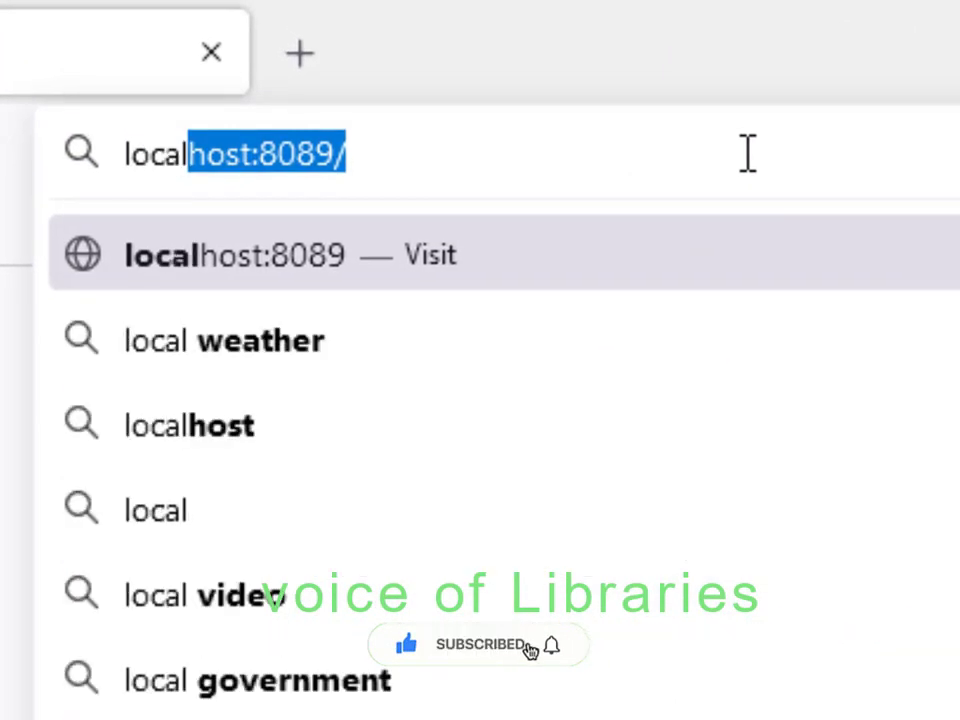
type("host")
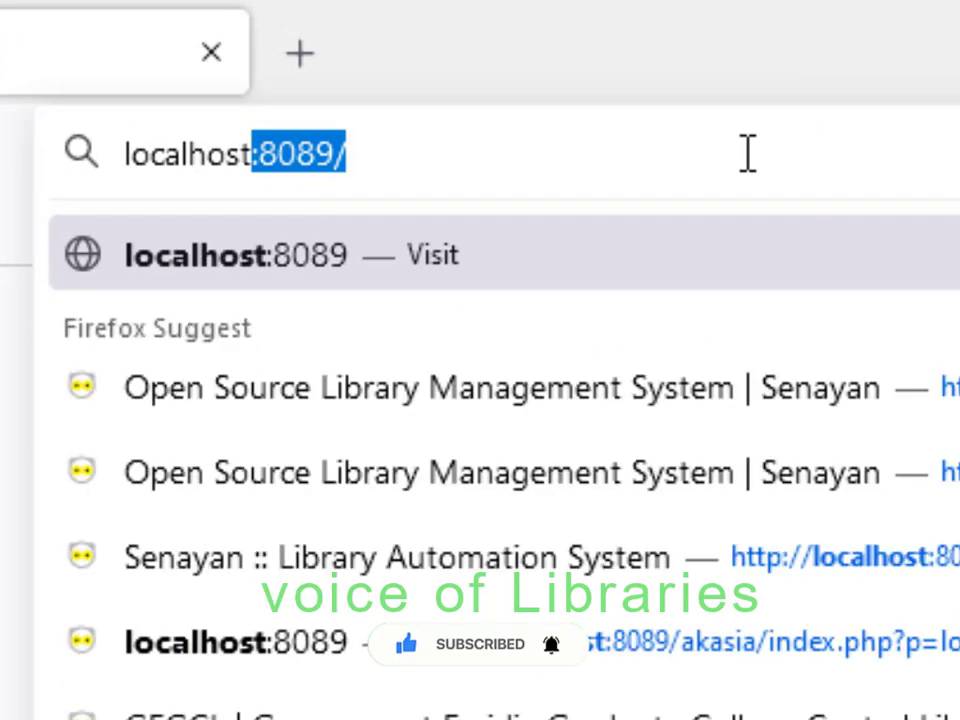
type(":808")
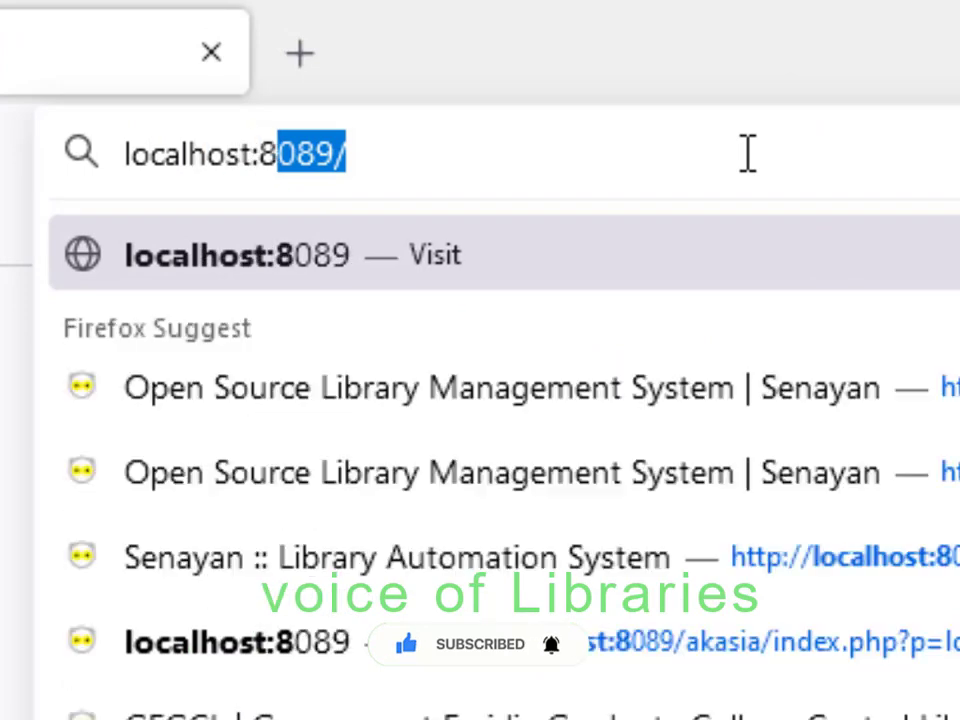
type("9")
key("BackSpace")
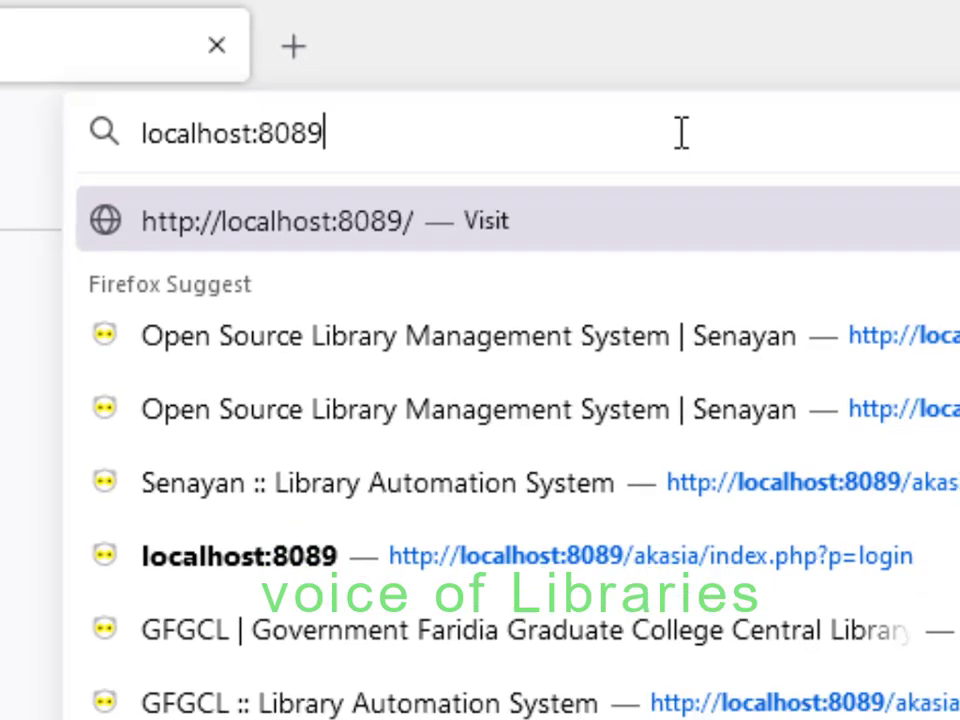
key("Return")
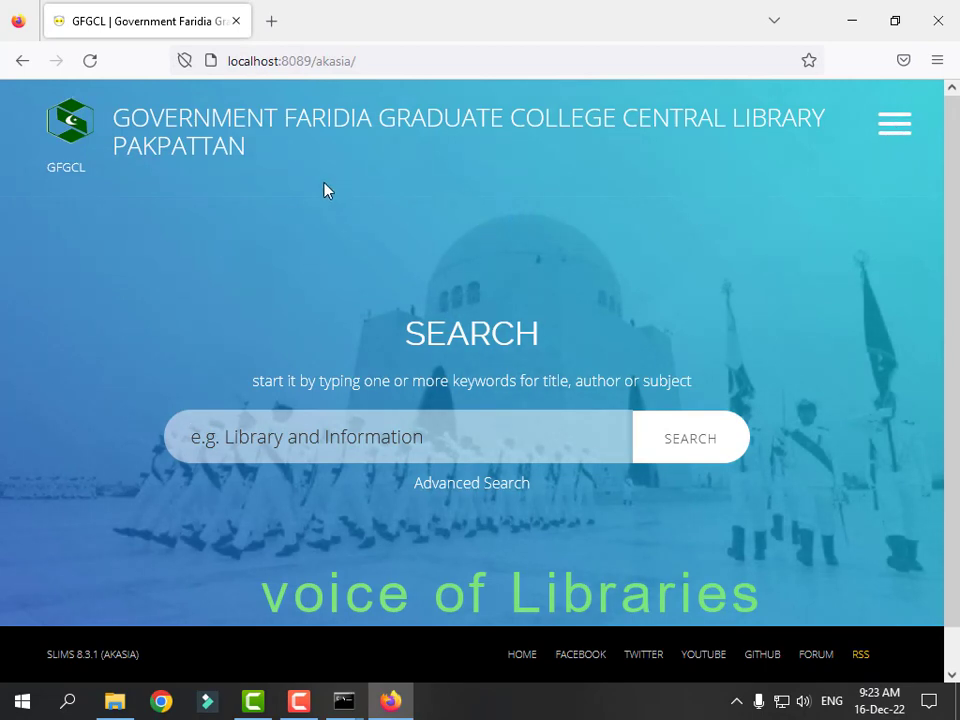
left_click(285, 167)
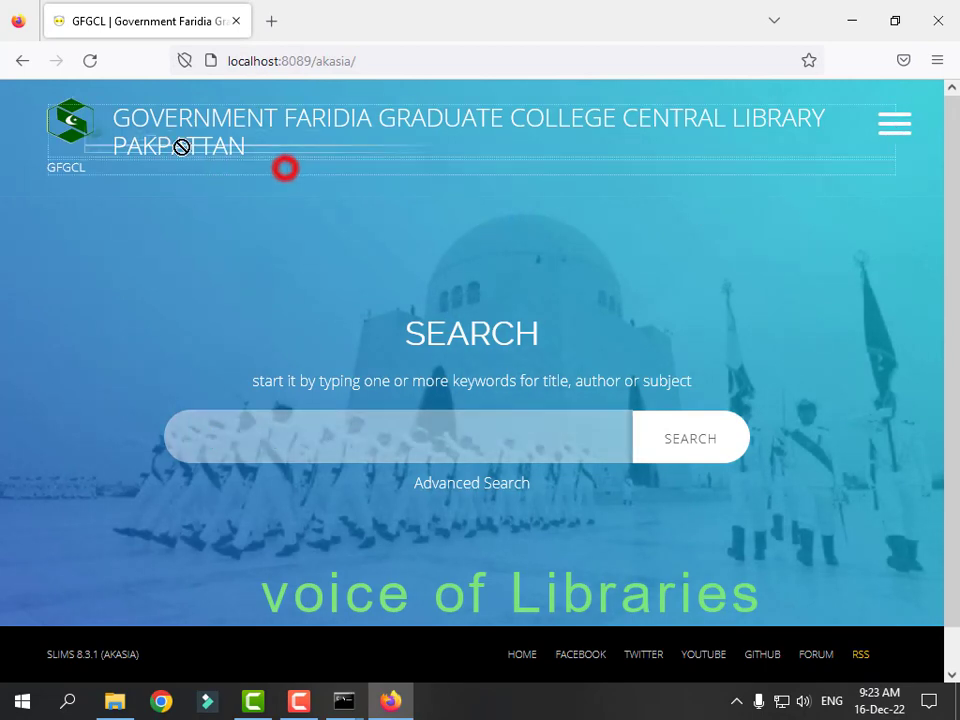
left_click(337, 152)
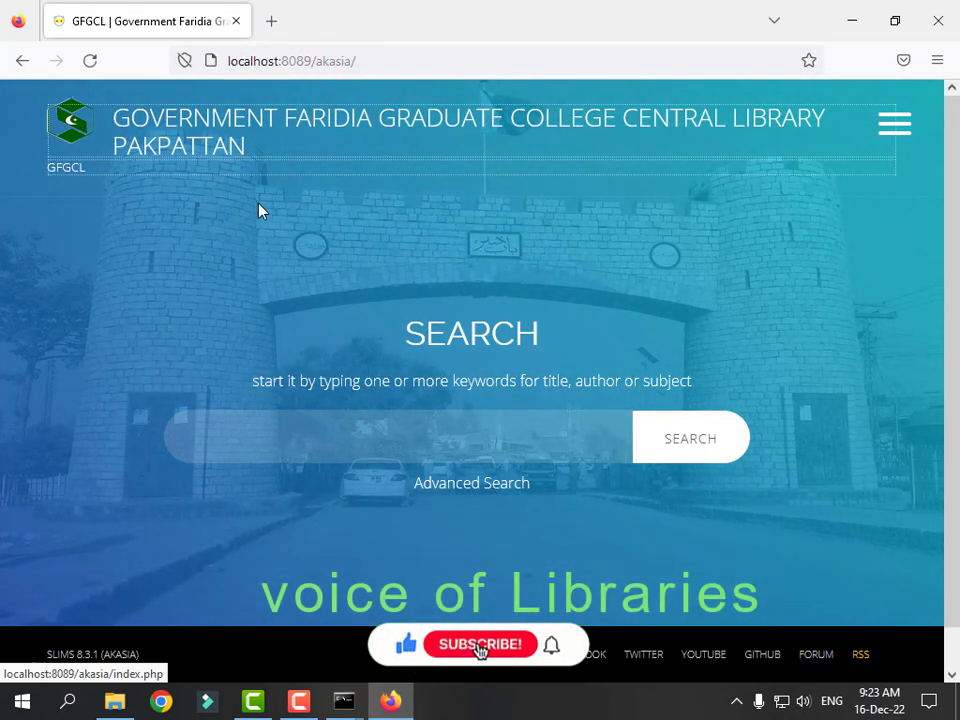
left_click(187, 212)
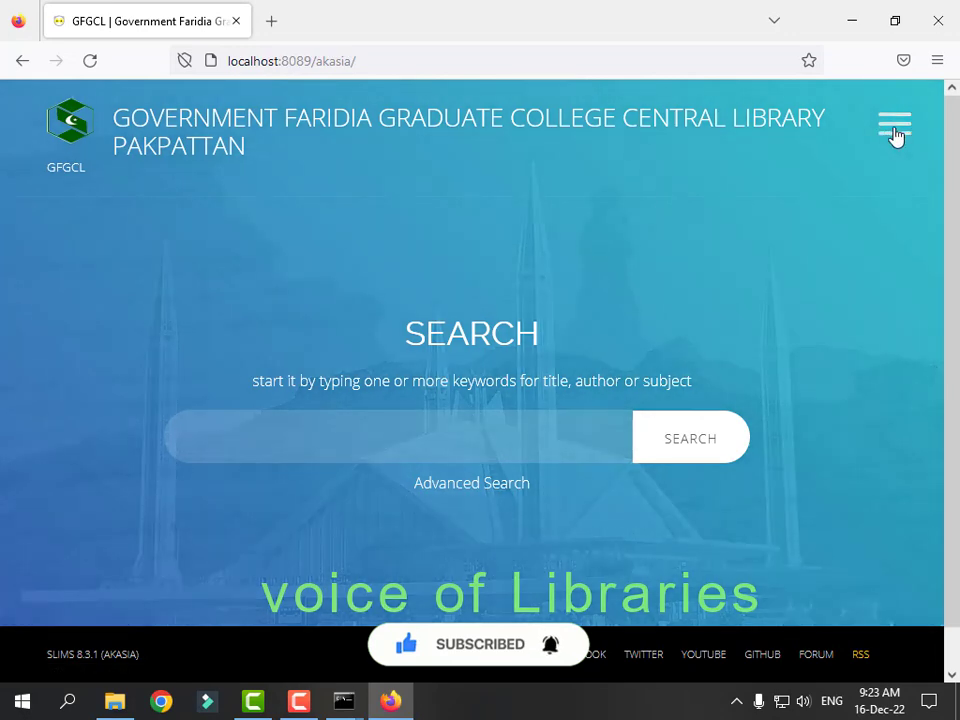
- Log in through Librarian LOGIN with the prefilled admin credentials and repair the flagged database tables
left_click(895, 133)
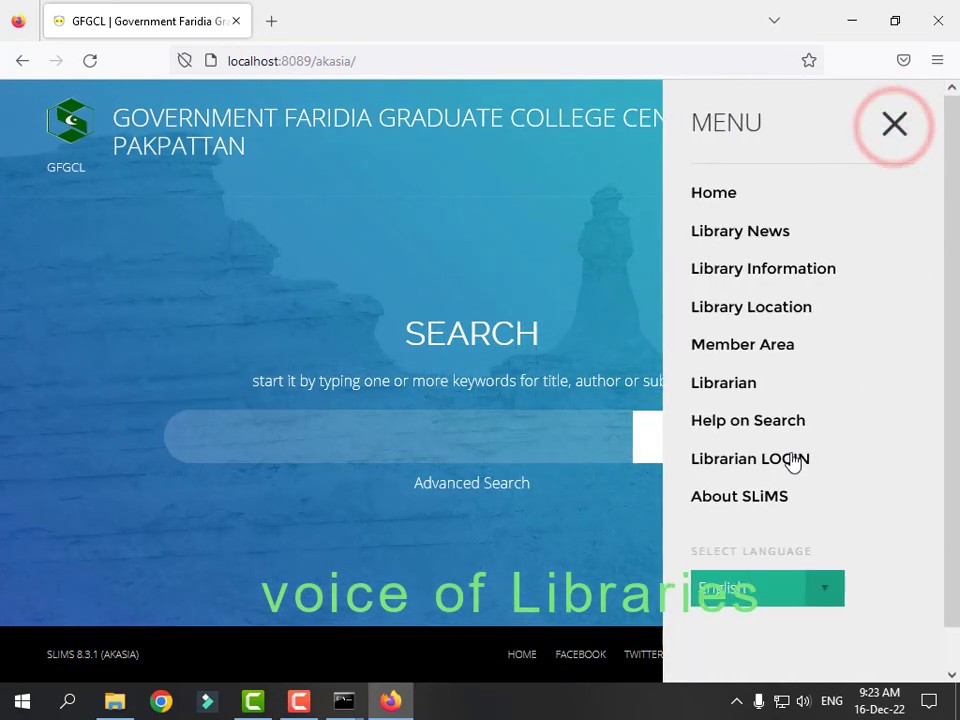
left_click(773, 462)
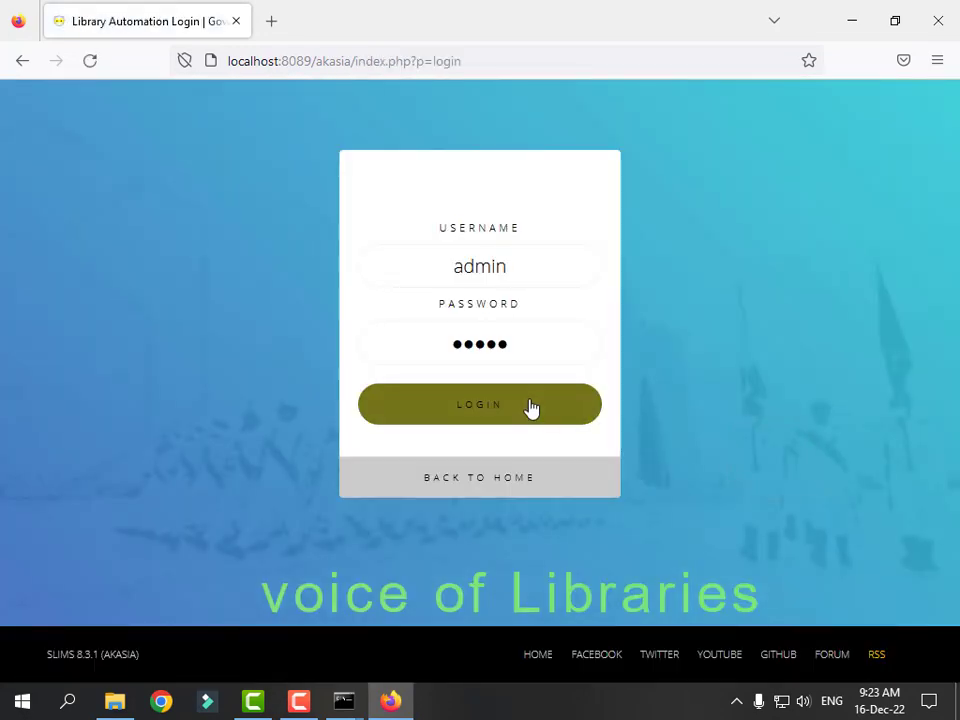
left_click(529, 405)
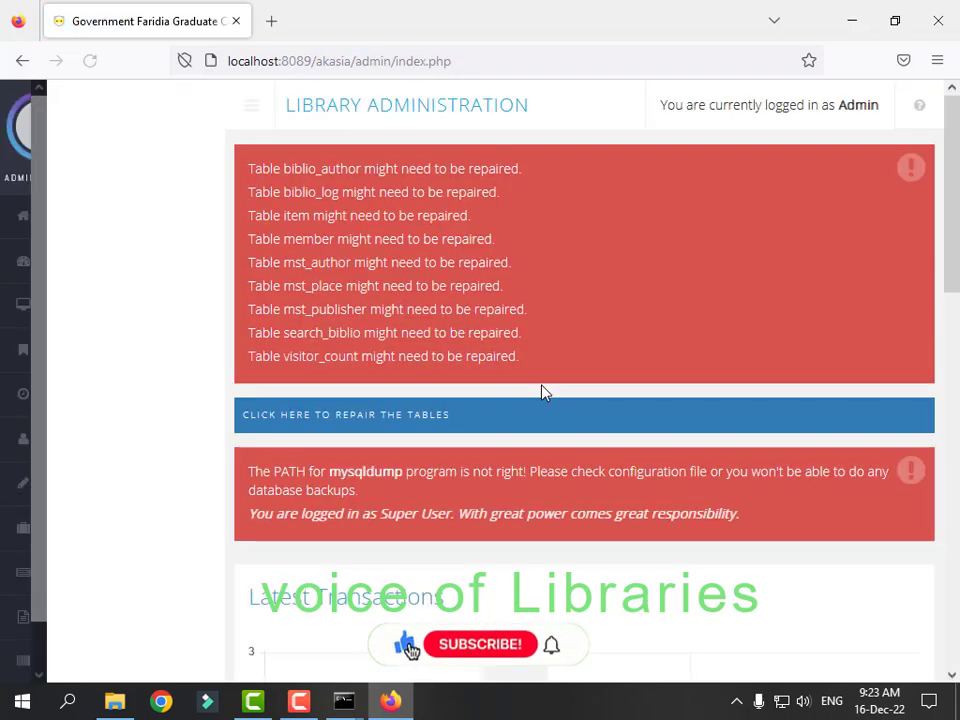
left_click(444, 408)
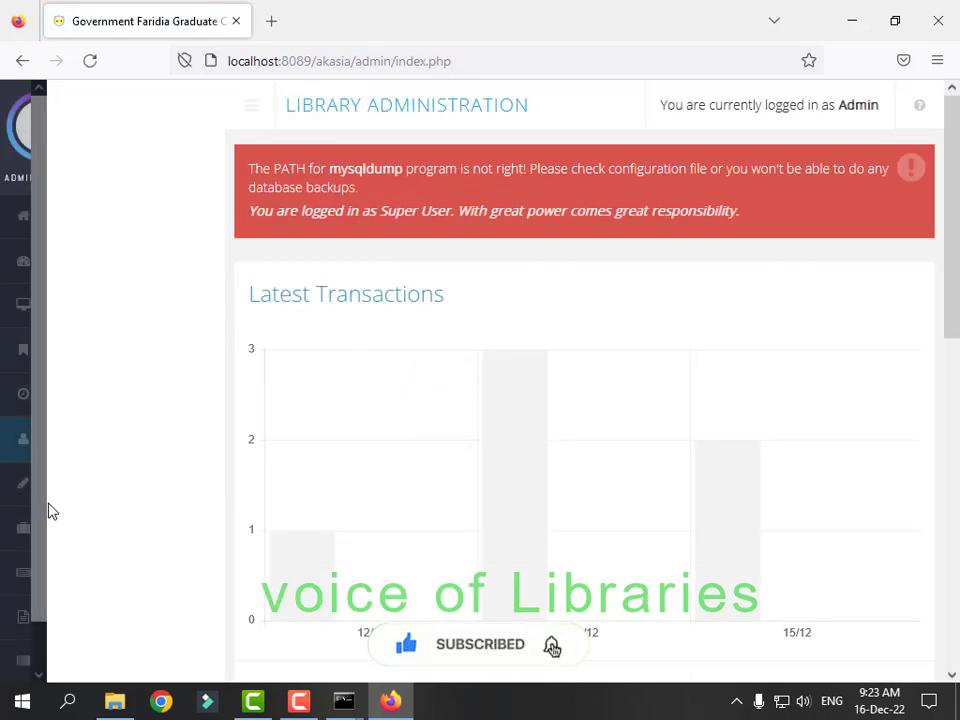
- View the library name header in the Online Public Access Catalog preview and close the preview
left_click(25, 305)
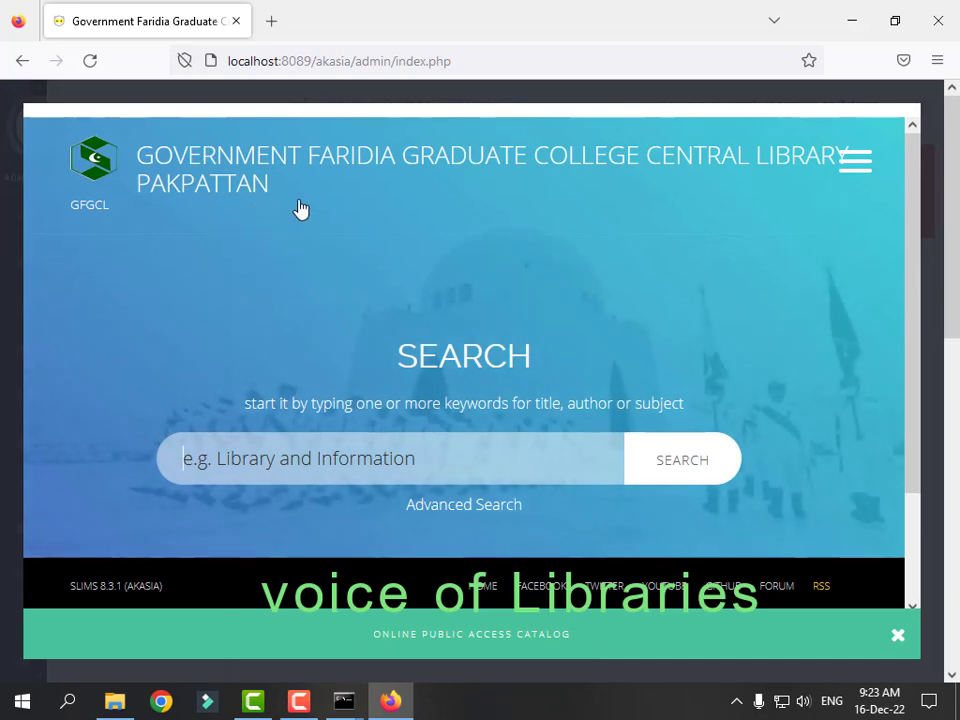
left_click(290, 204)
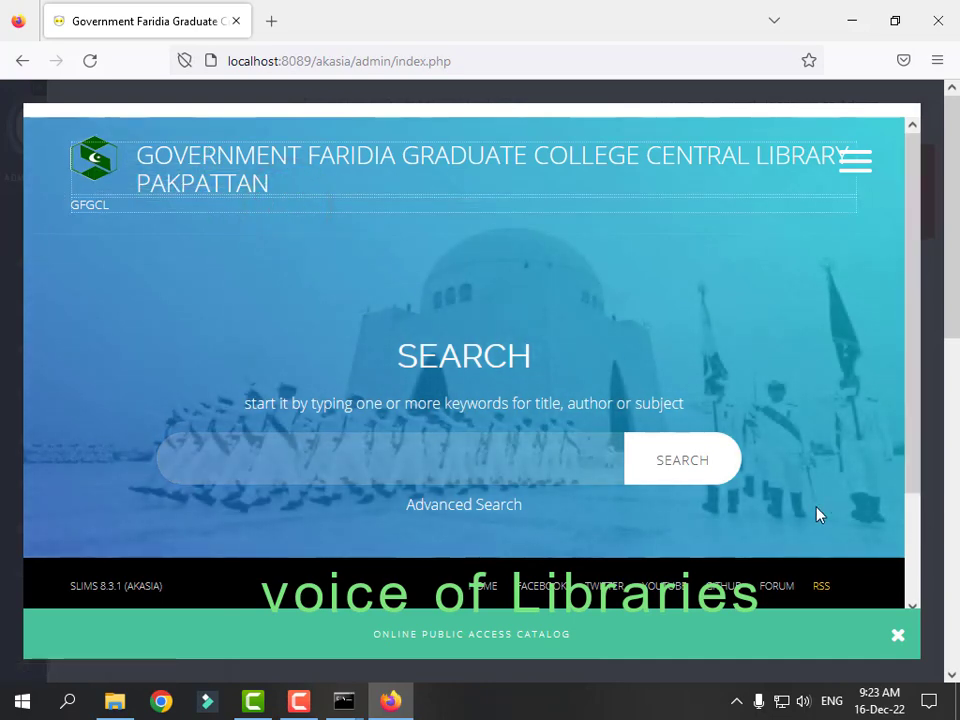
left_click(900, 638)
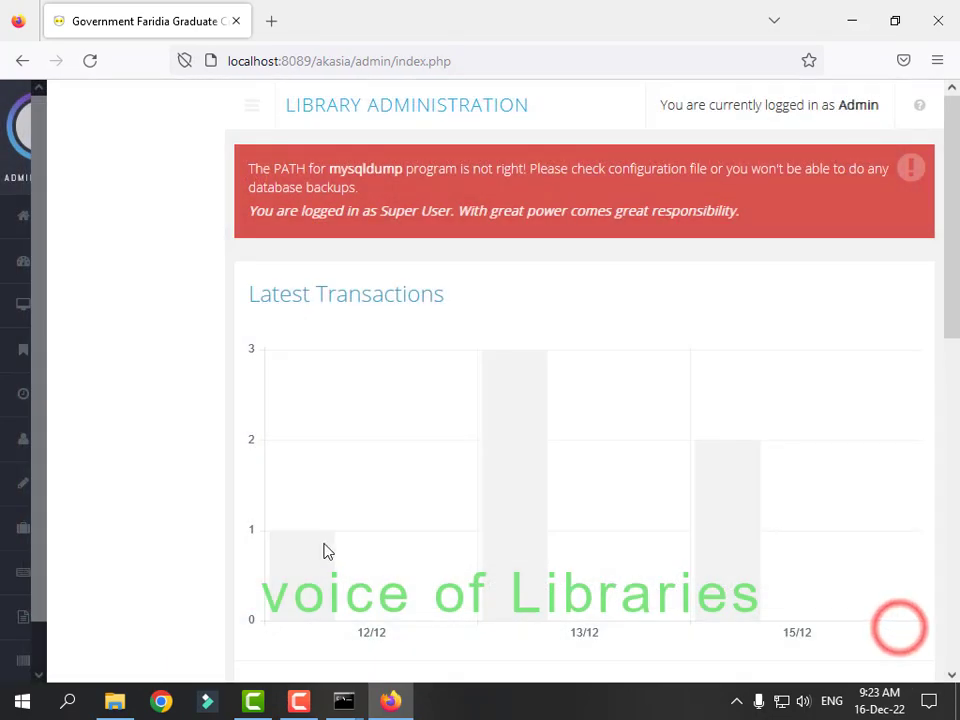
- Open System Configuration in the System module and change the Library Name to "faridia College"
scroll(25, 600, "down", 1)
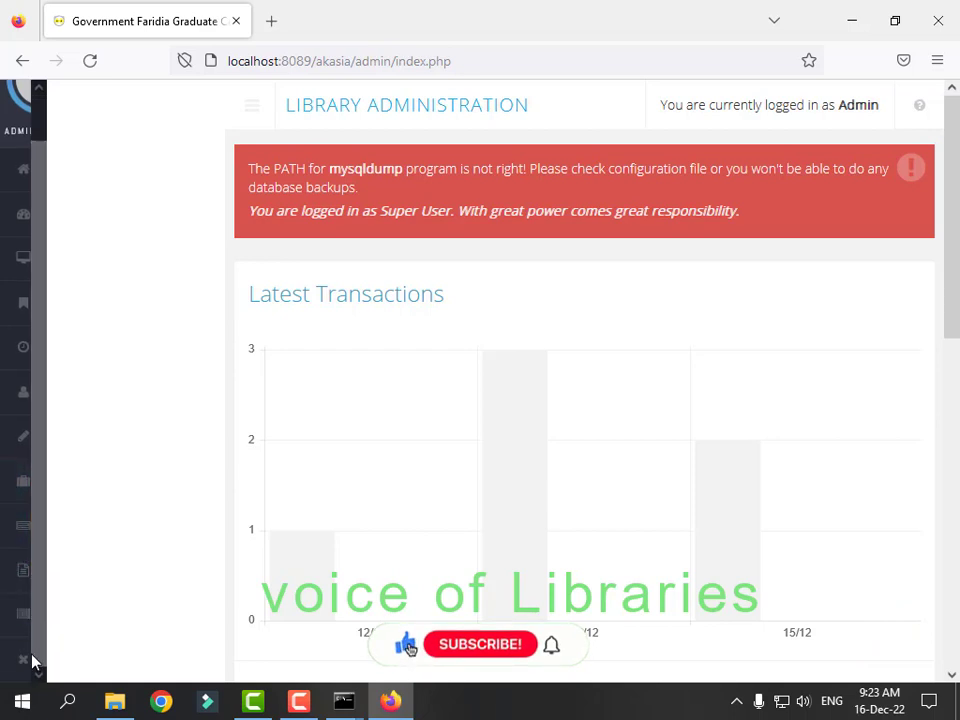
left_click(20, 524)
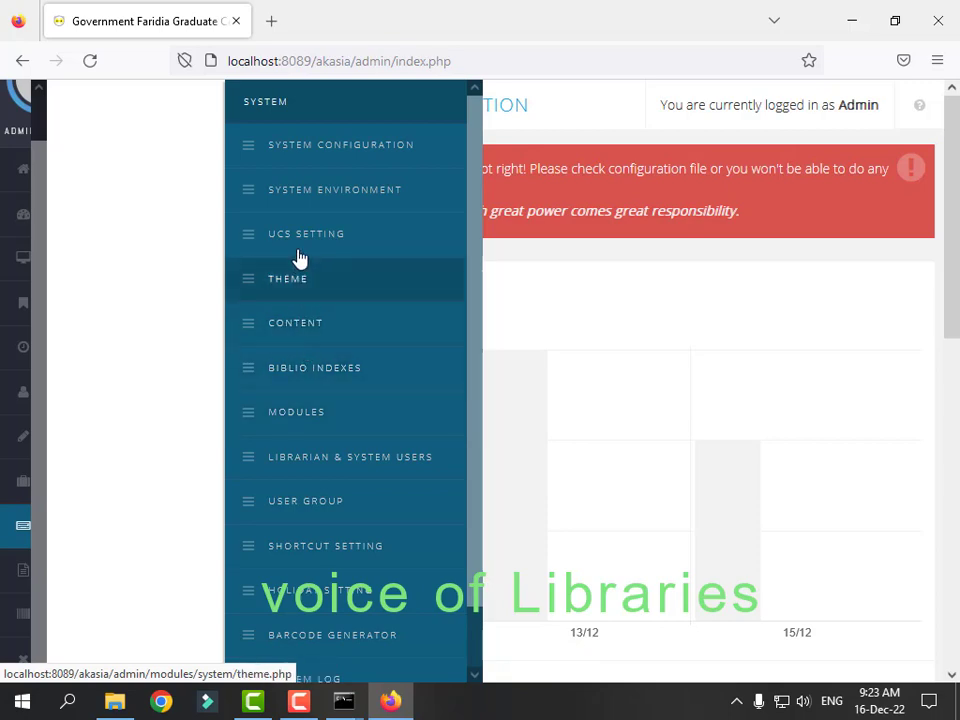
left_click(327, 157)
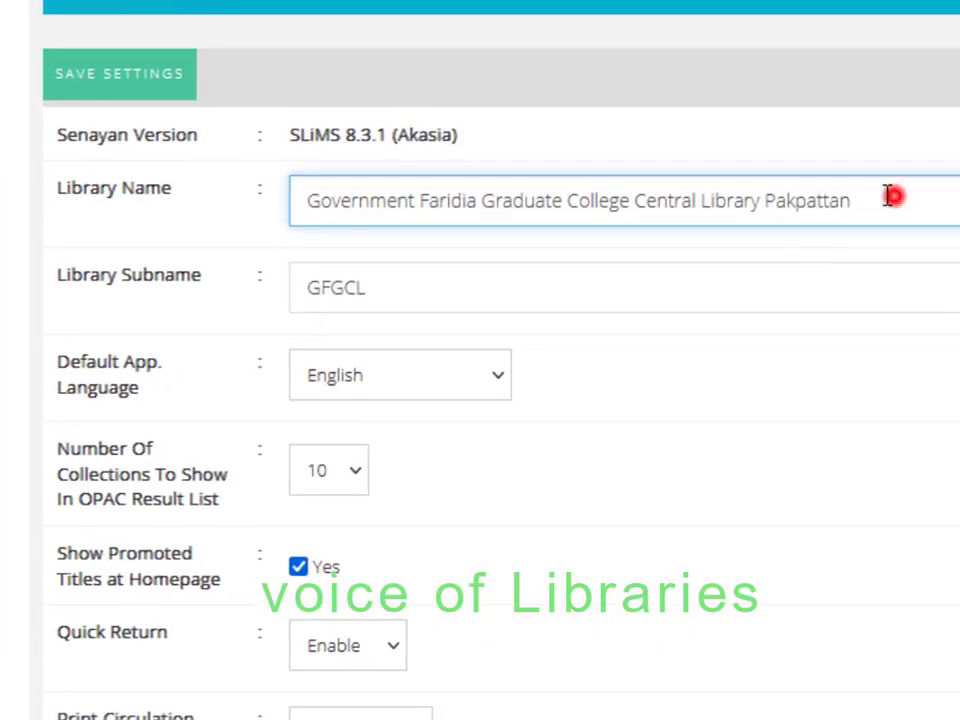
left_click_drag(890, 197, 245, 150)
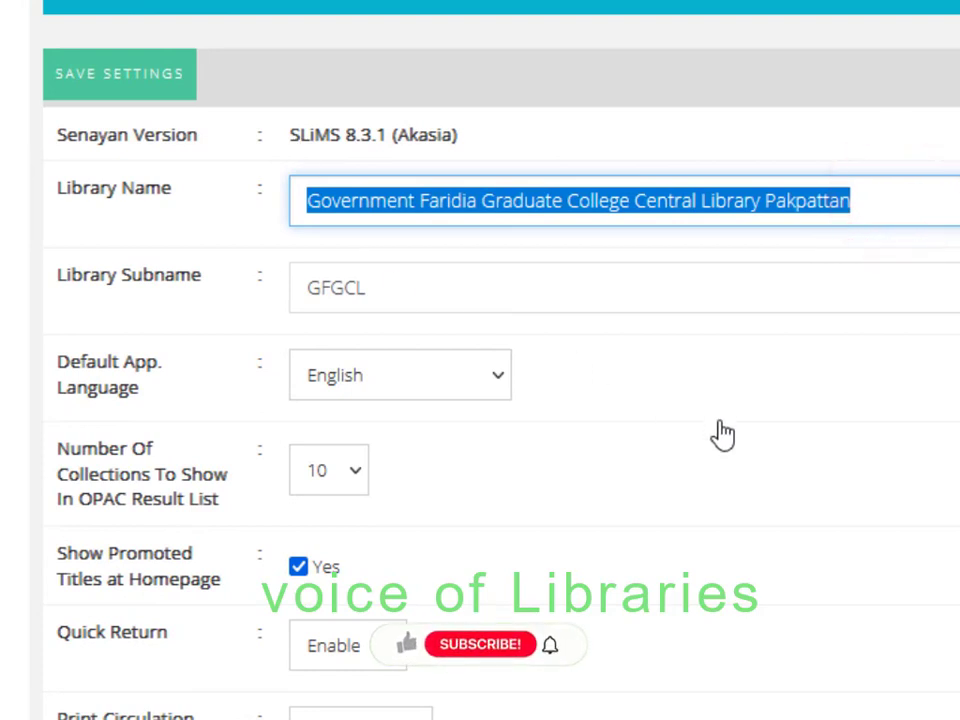
type("faridia College")
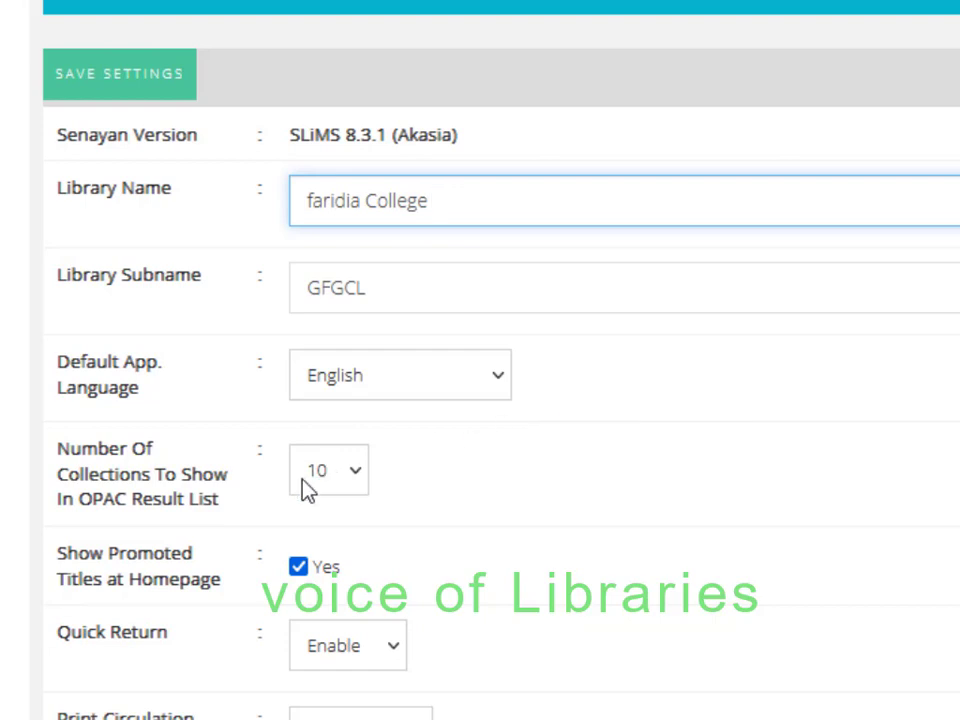
- Change the Library Subname to "pakpattan"
double_click(401, 292)
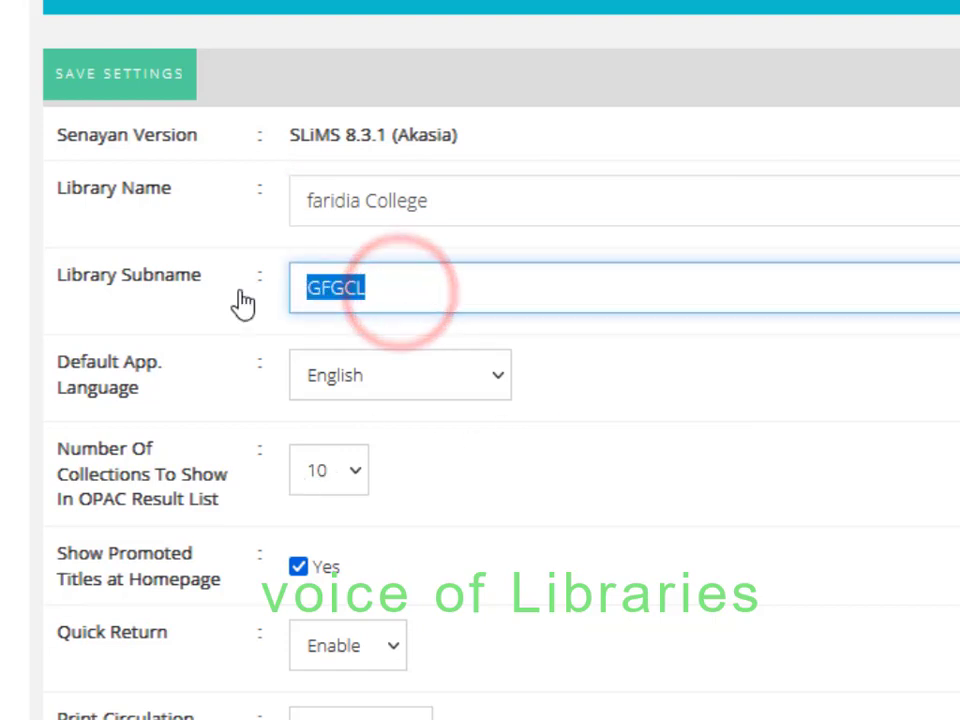
type("pakpattan")
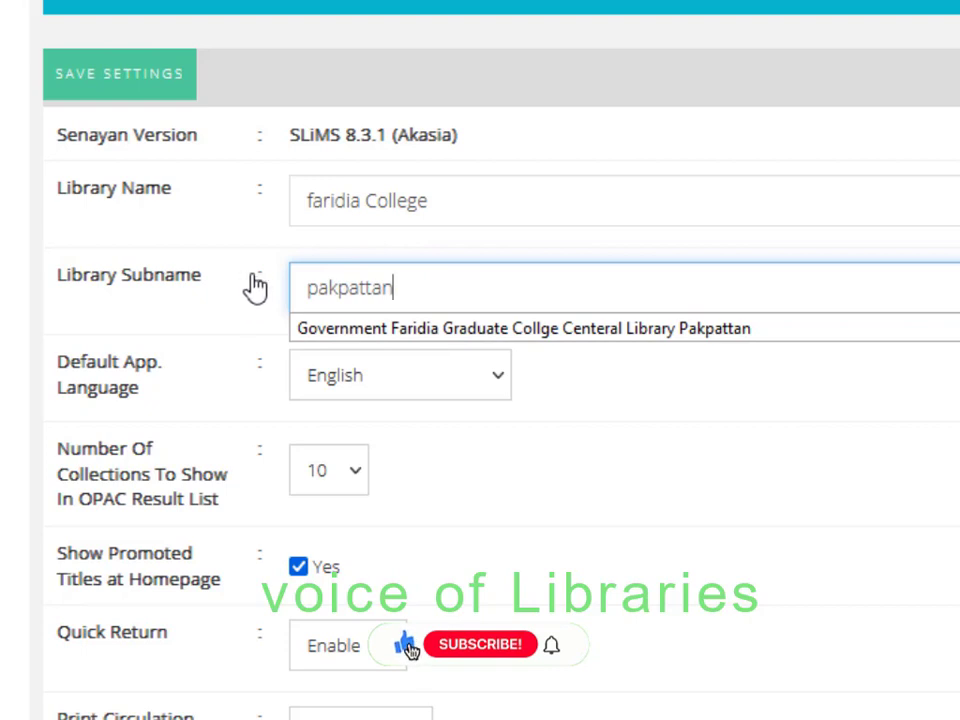
scroll(446, 317, "down", 3)
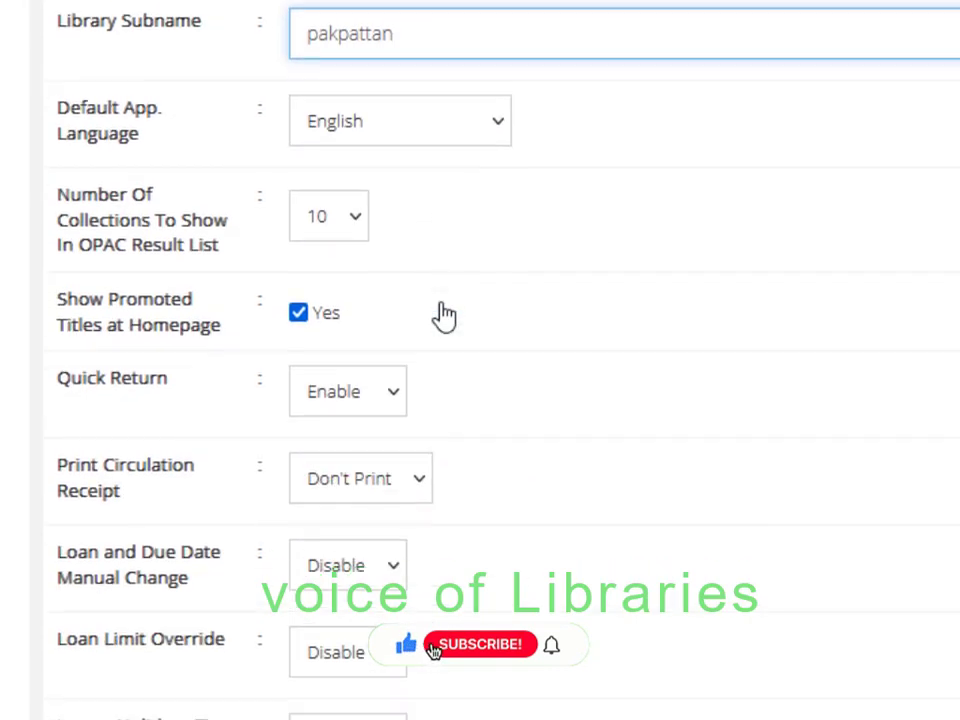
- Set the number of collections to show in the OPAC result list to 20
left_click(495, 105)
left_click(492, 105)
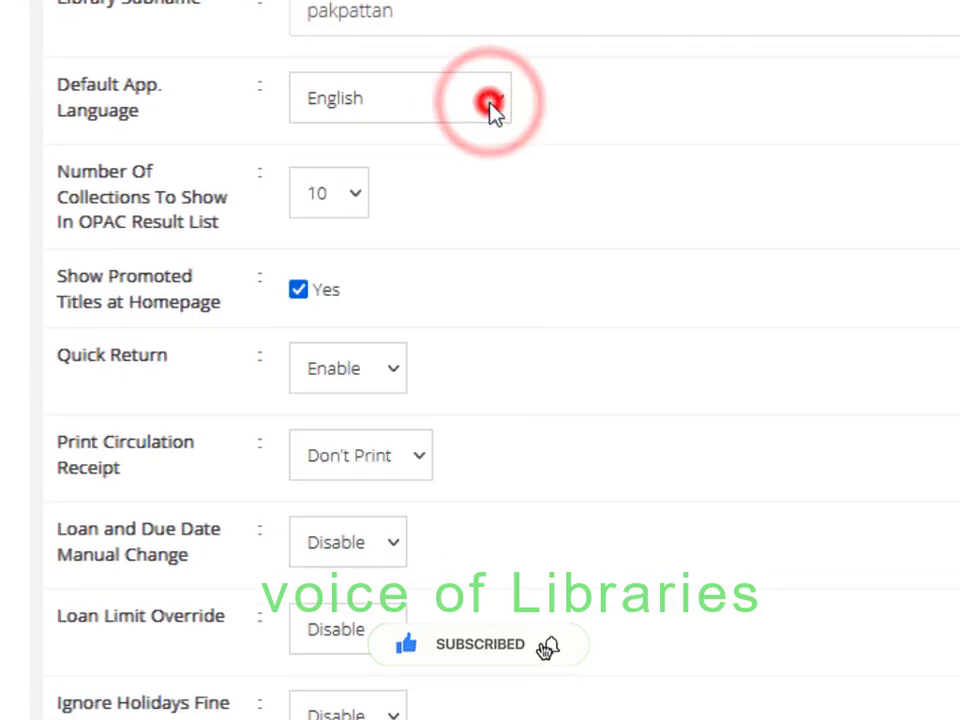
left_click(352, 195)
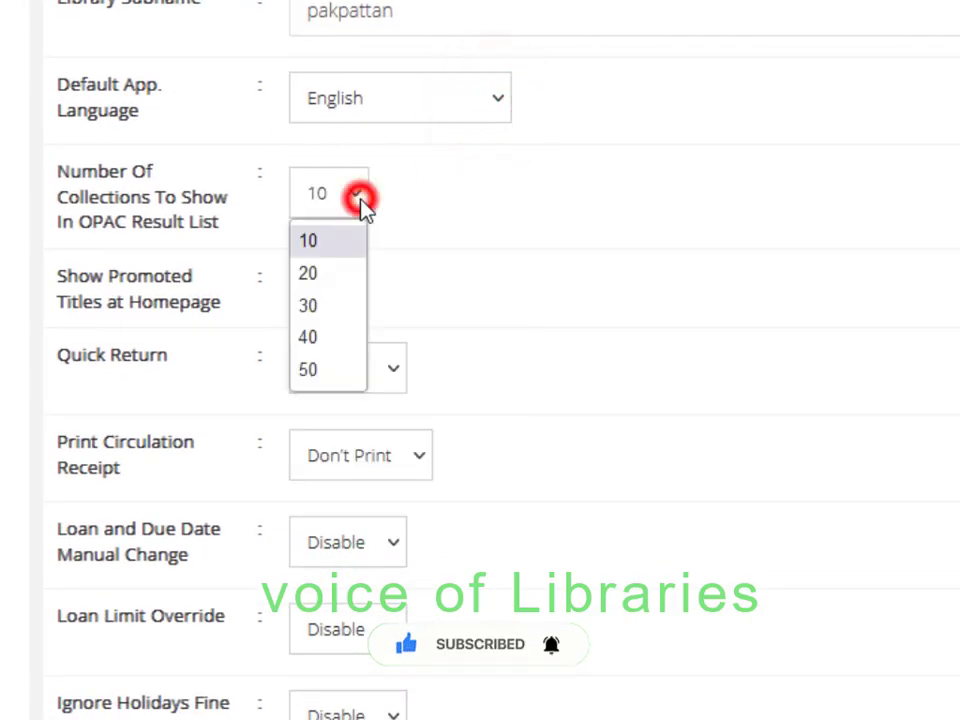
left_click(336, 280)
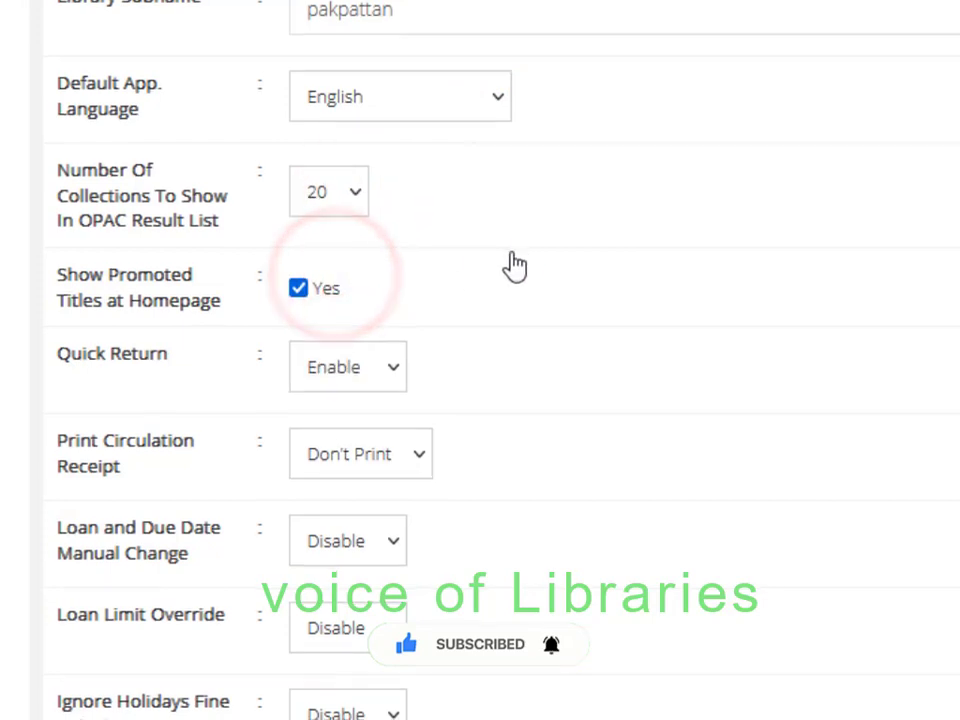
- Review the remaining system settings, including circulation receipt printing, manual loan date change, OPAC XML, file download and barcode encoding
scroll(399, 131, "down", 3)
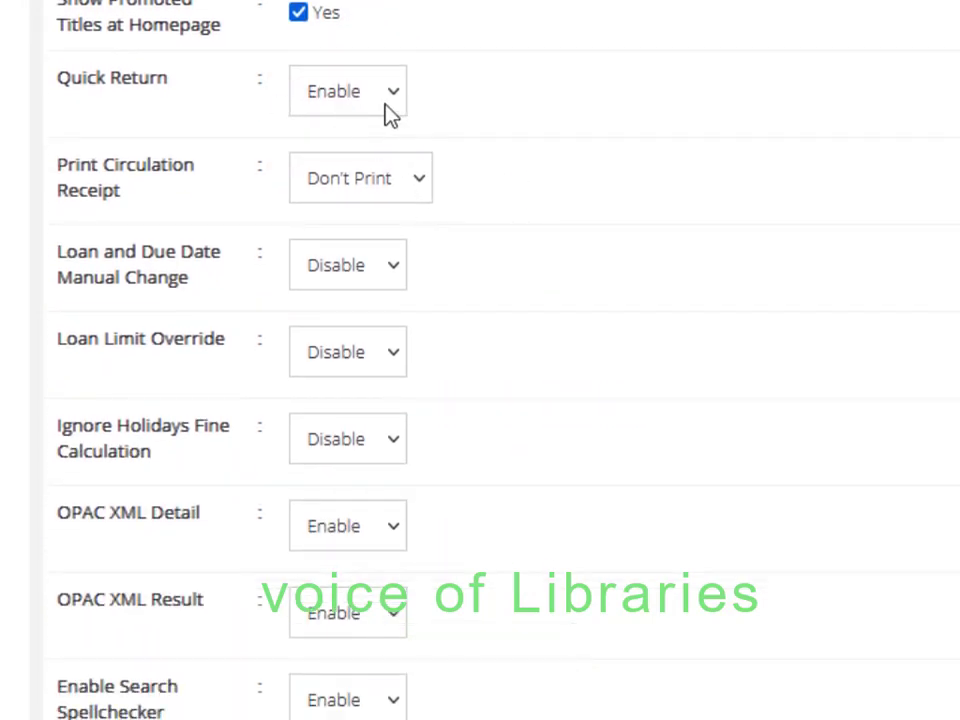
scroll(388, 118, "down", 2)
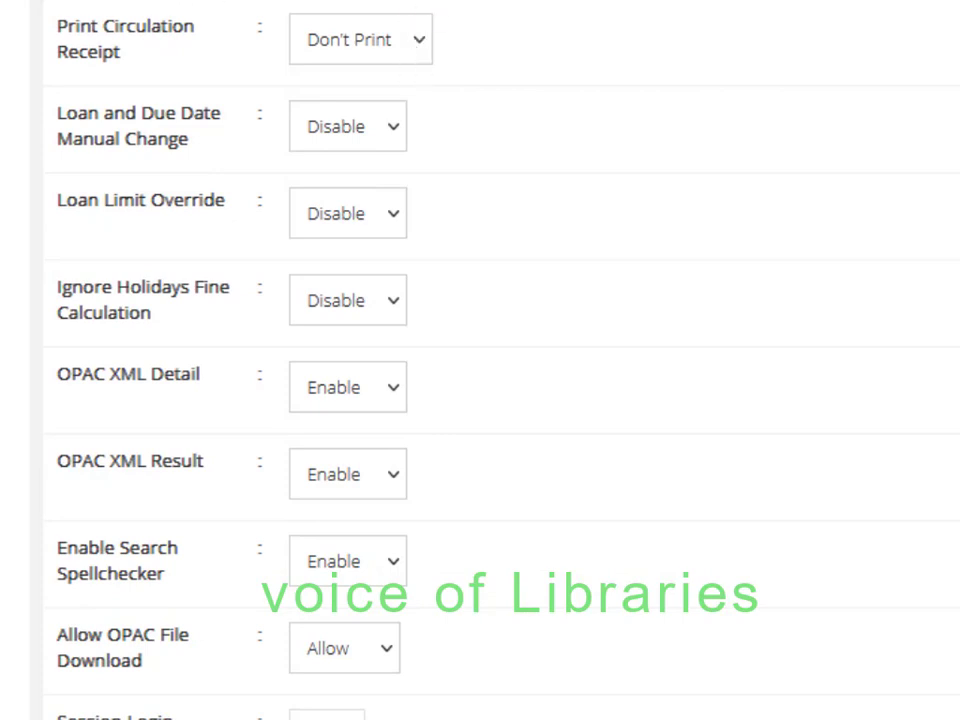
left_click(416, 40)
left_click(416, 42)
left_click(386, 148)
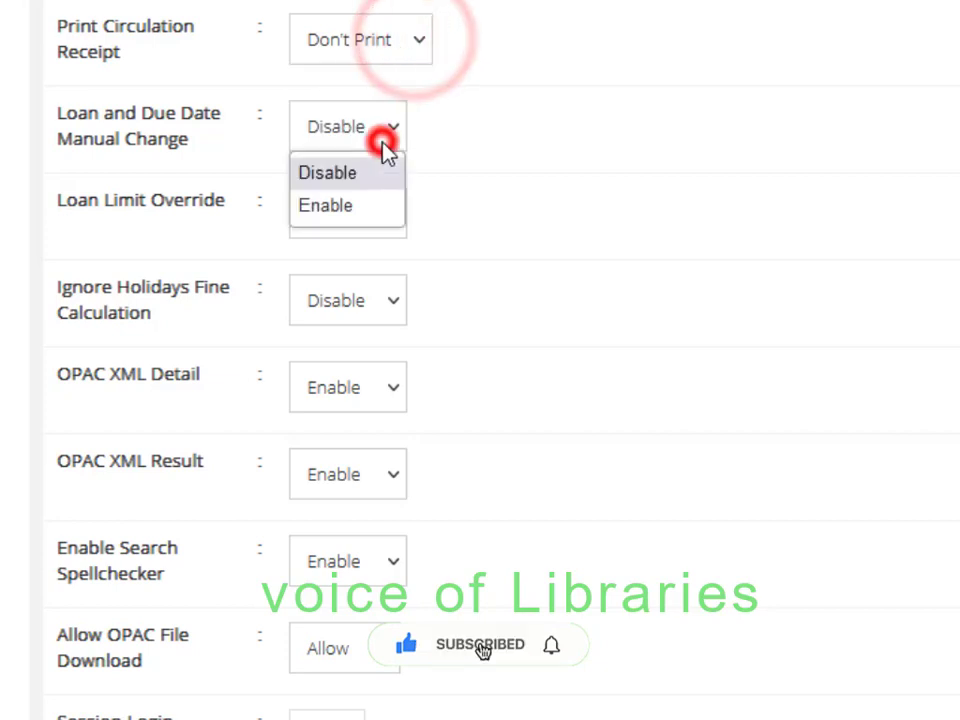
scroll(426, 221, "down", 3)
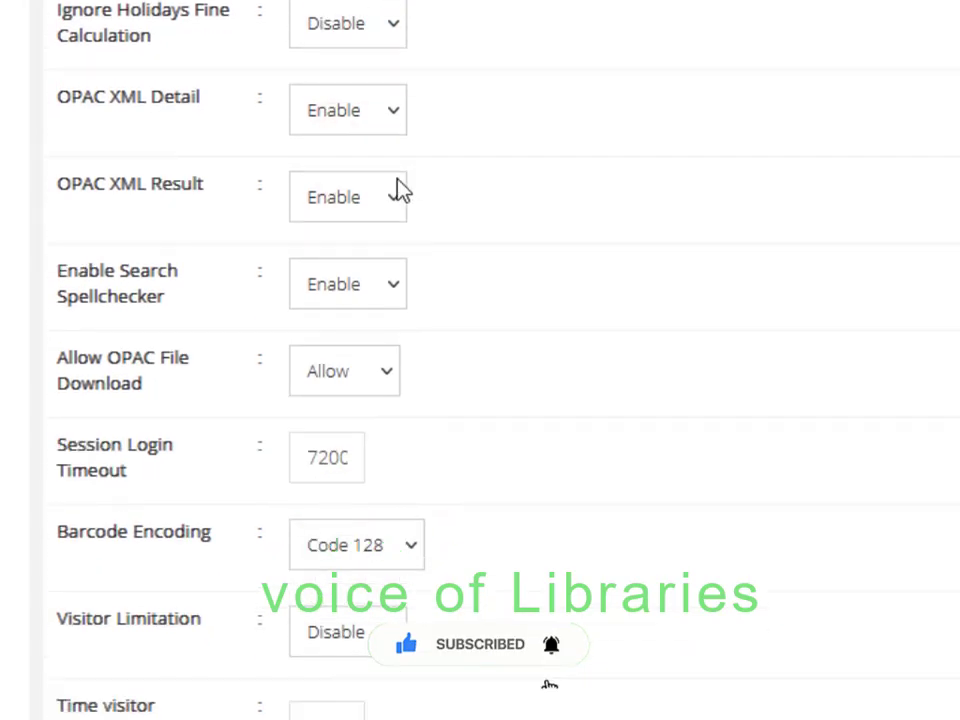
scroll(398, 189, "up", 2)
scroll(400, 185, "up", 3)
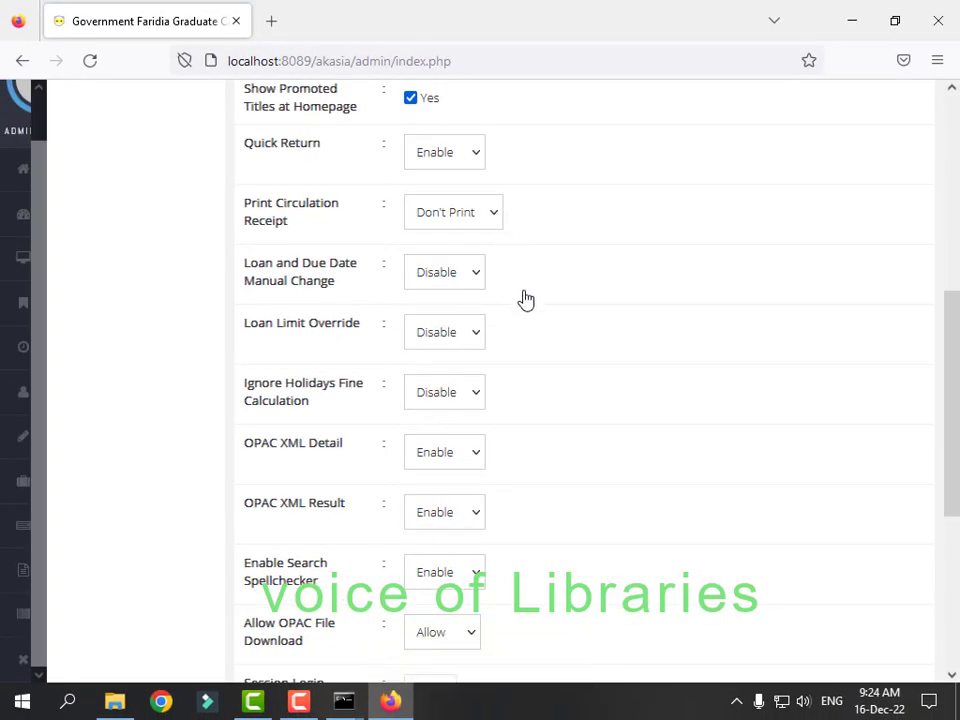
scroll(497, 320, "down", 4)
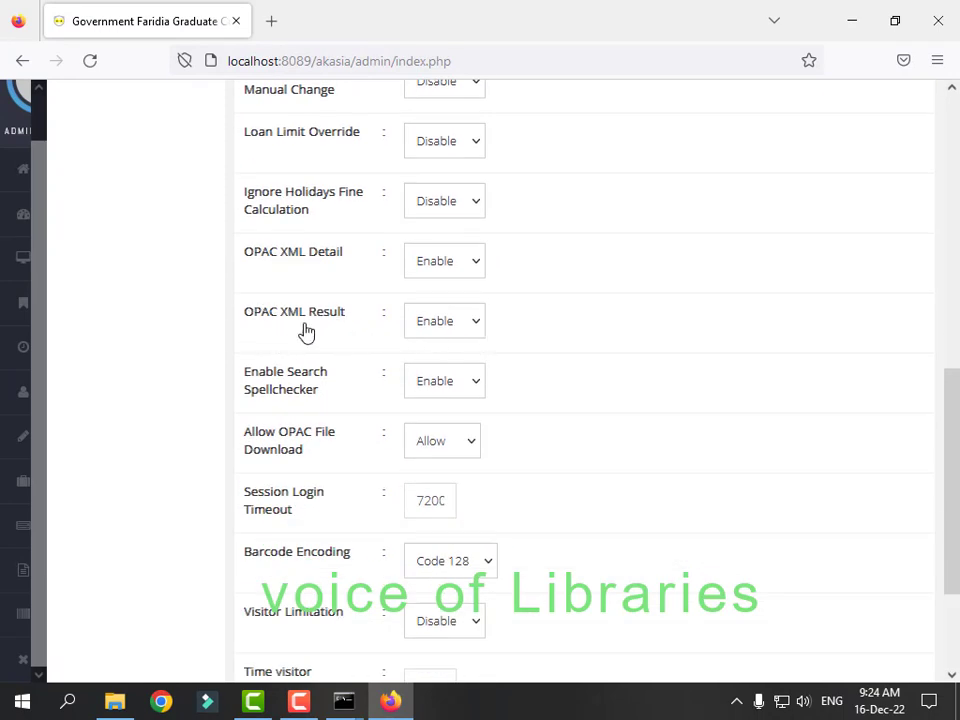
scroll(306, 332, "down", 2)
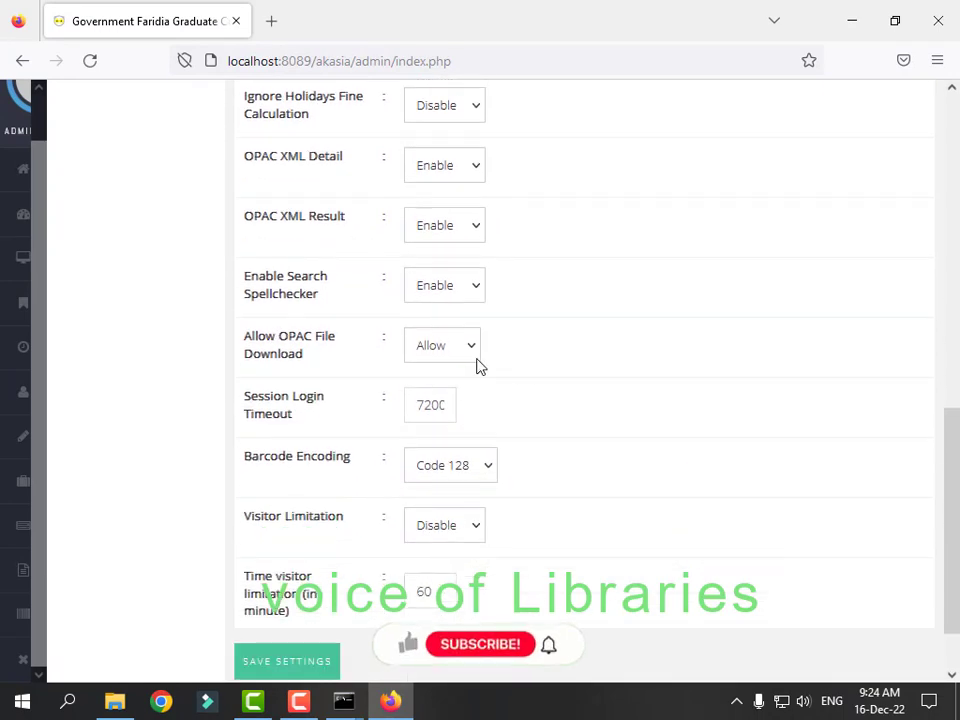
- Save the system settings and check the library name header in the Online Public Access Catalog preview, closing it when done
scroll(475, 366, "down", 2)
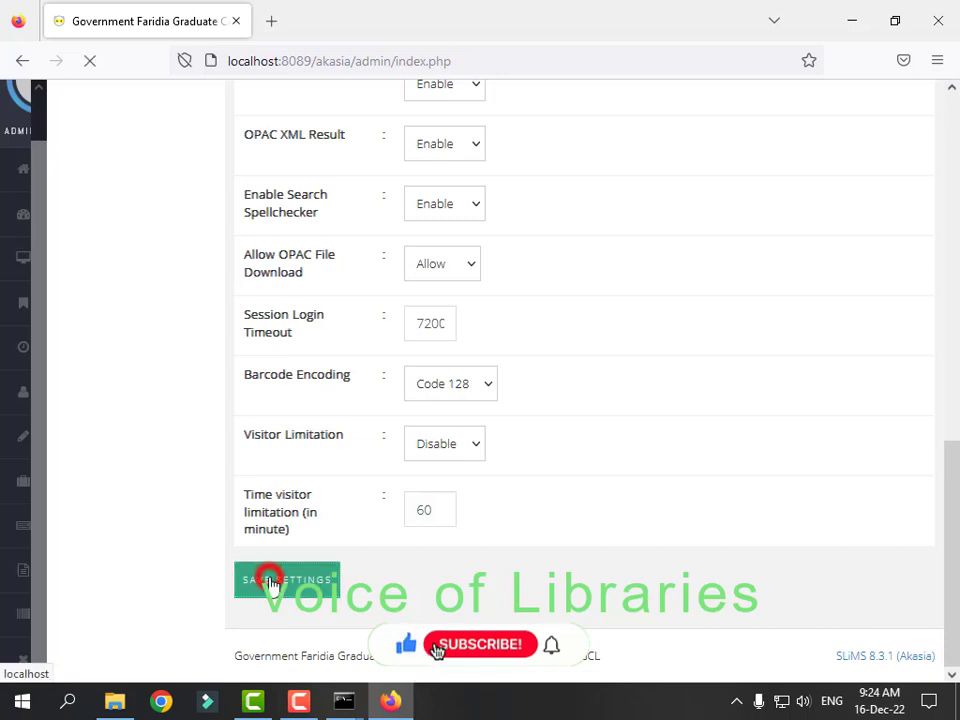
left_click(270, 583)
left_click(633, 413)
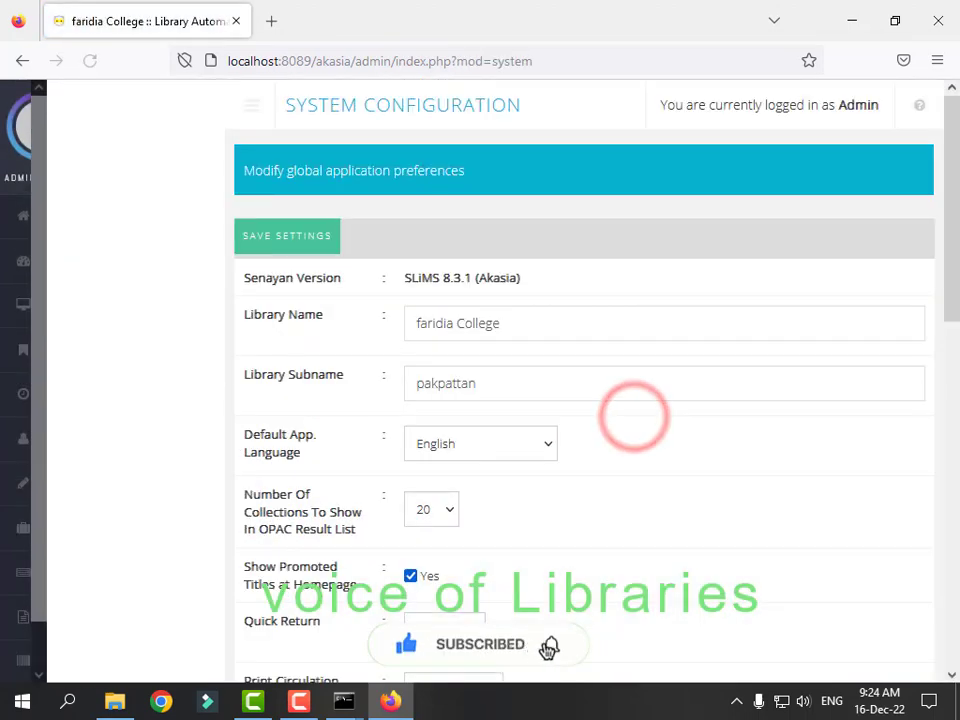
left_click(20, 312)
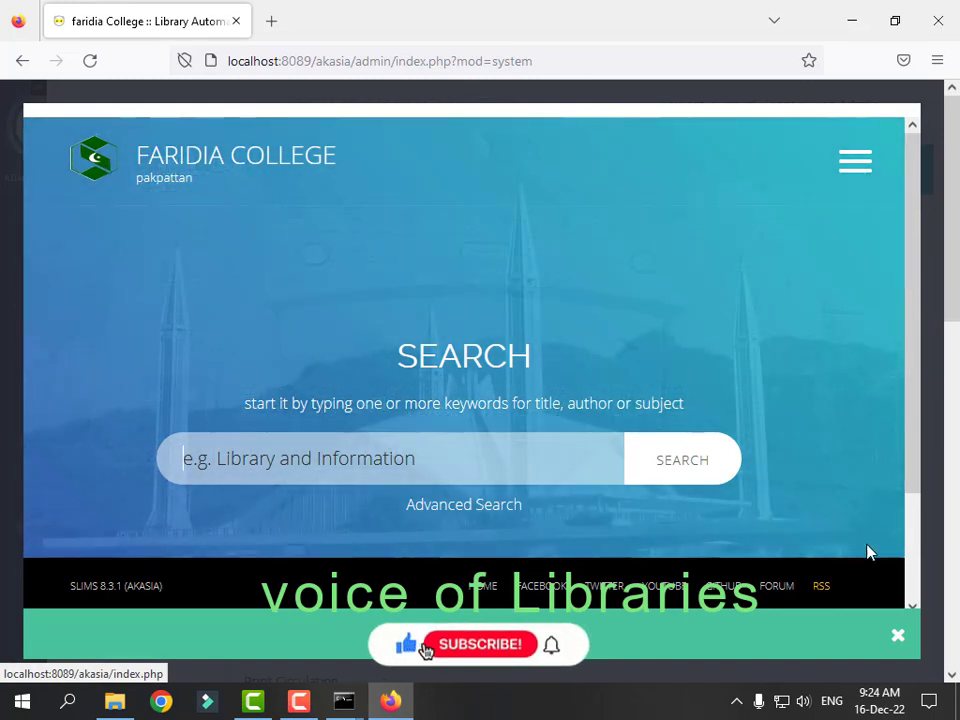
left_click(897, 635)
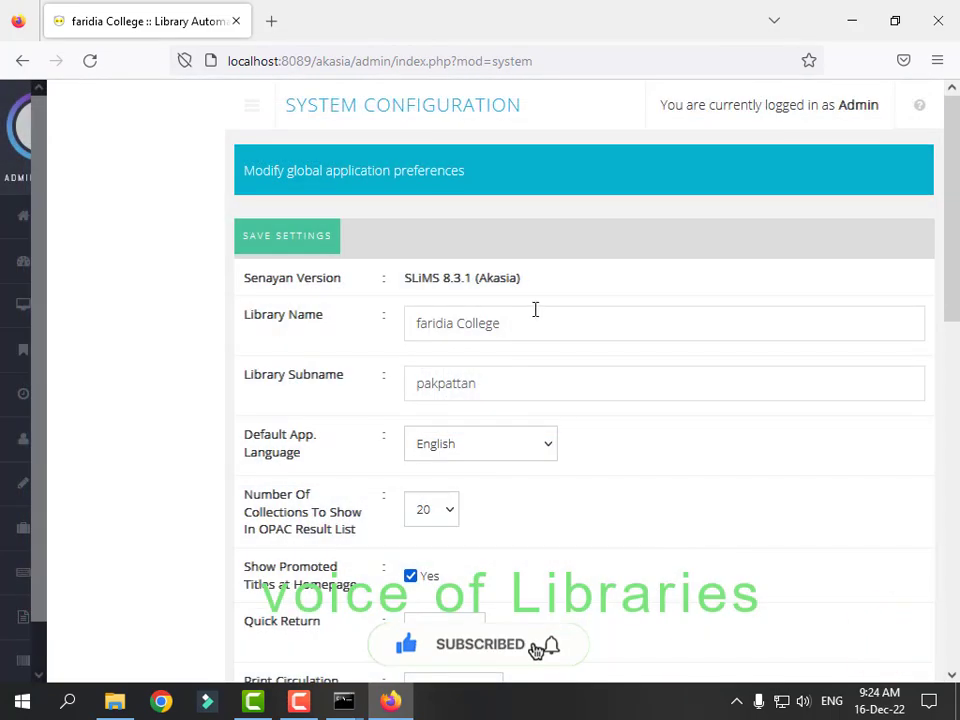
- Change the Library Name to "Government Faridia Graduate Collge Library"
left_click_drag(513, 327, 352, 306)
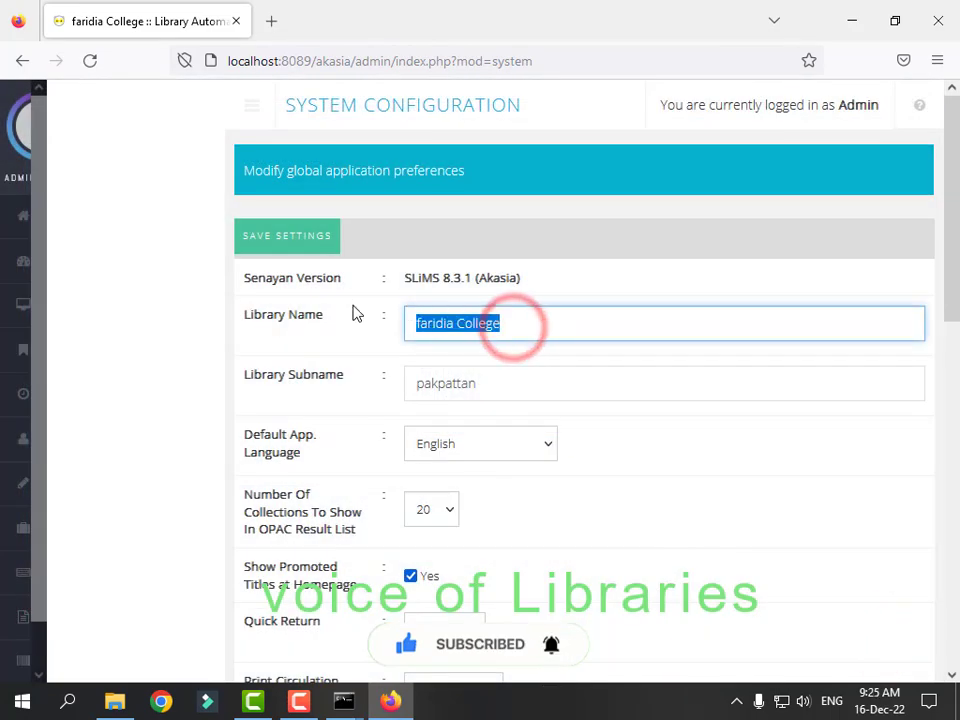
type("g")
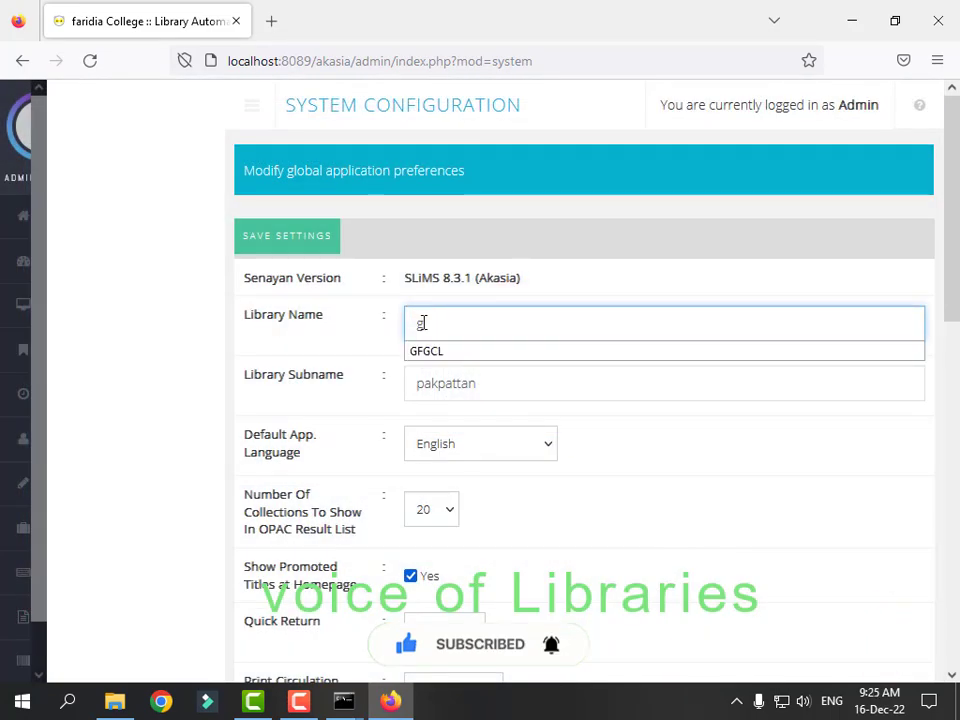
key("BackSpace")
type("f")
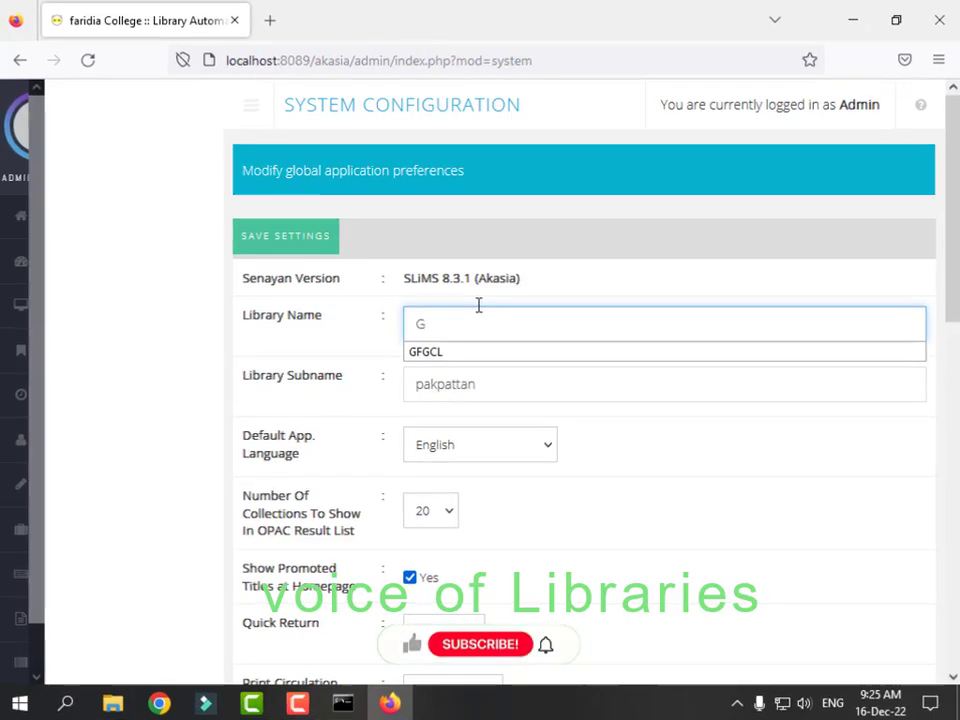
type("overnment Fai")
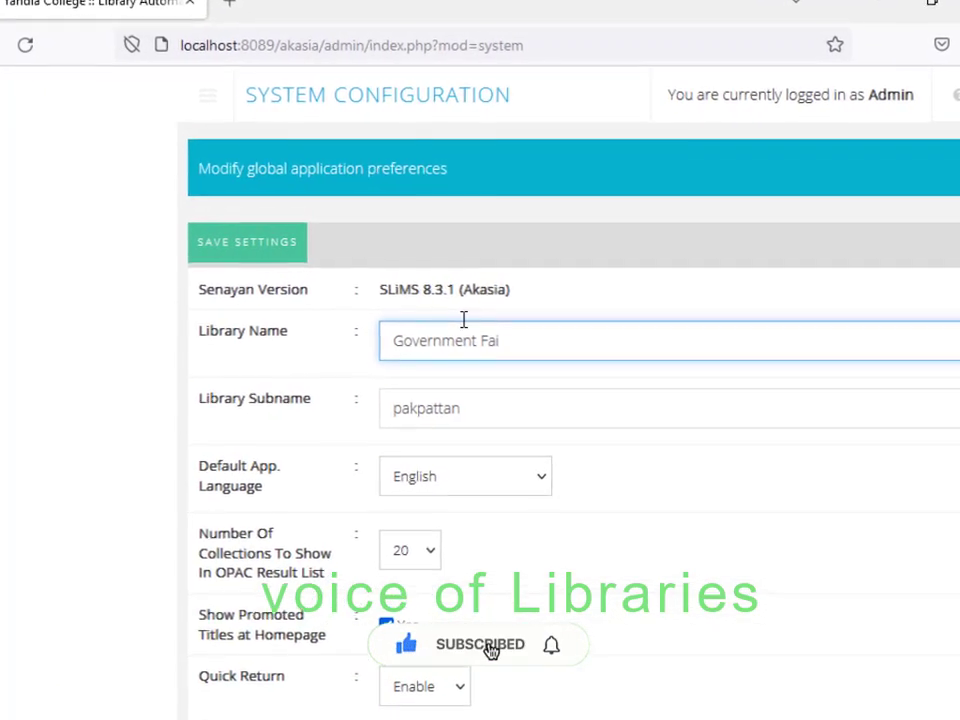
key("BackSpace")
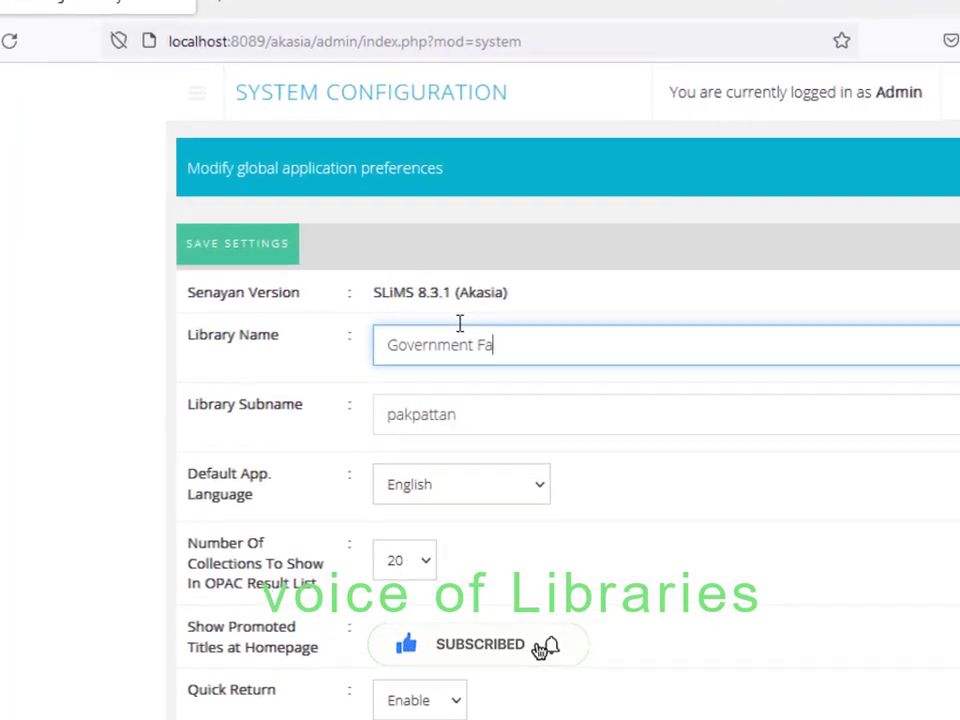
type("ridia C")
key("BackSpace")
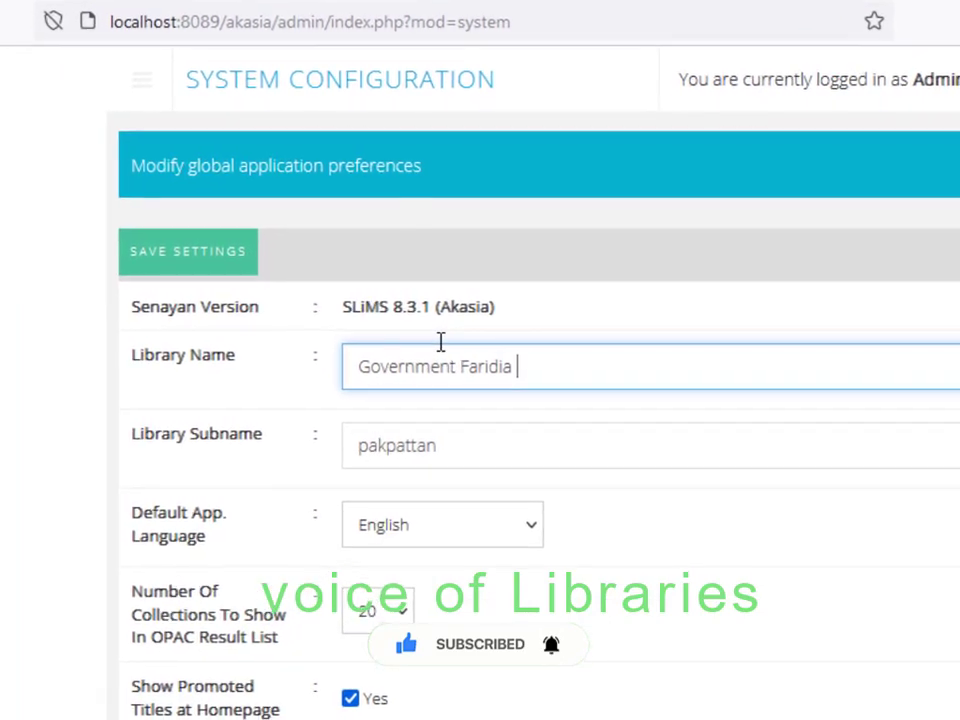
type("Graduate Collge")
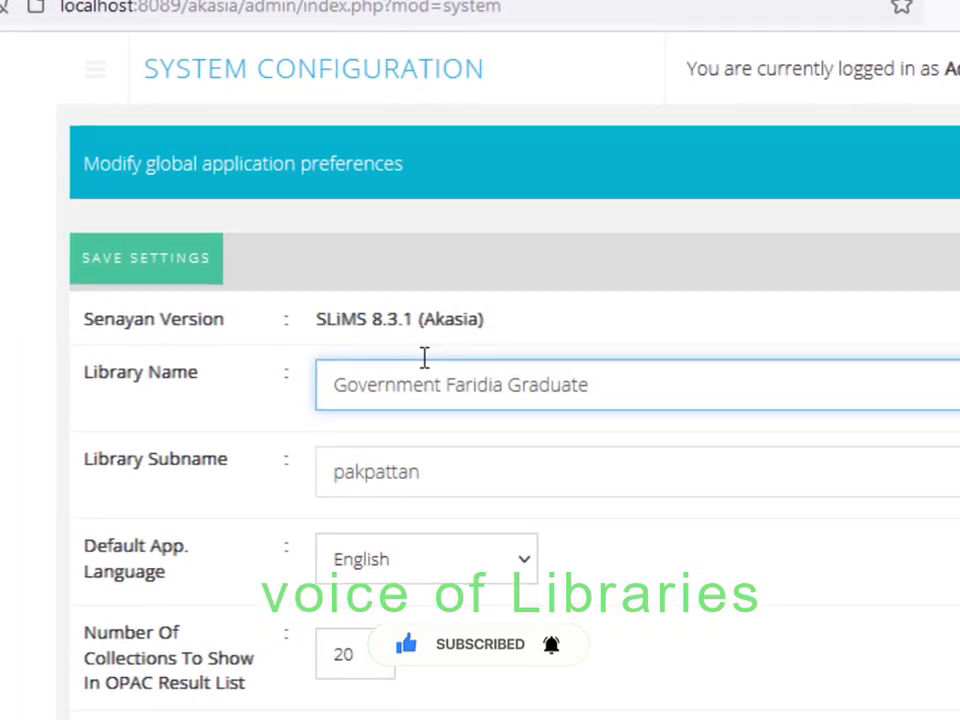
type(" Library")
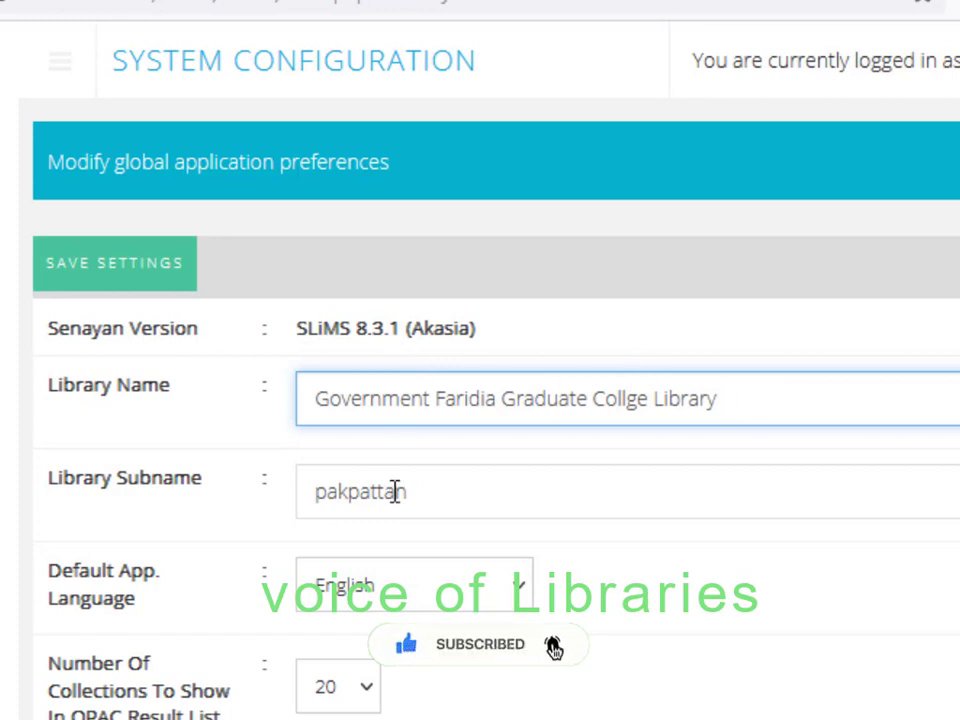
- Change the Library Subname to "GFGCL"
left_click(432, 495)
left_click_drag(430, 494, 272, 501)
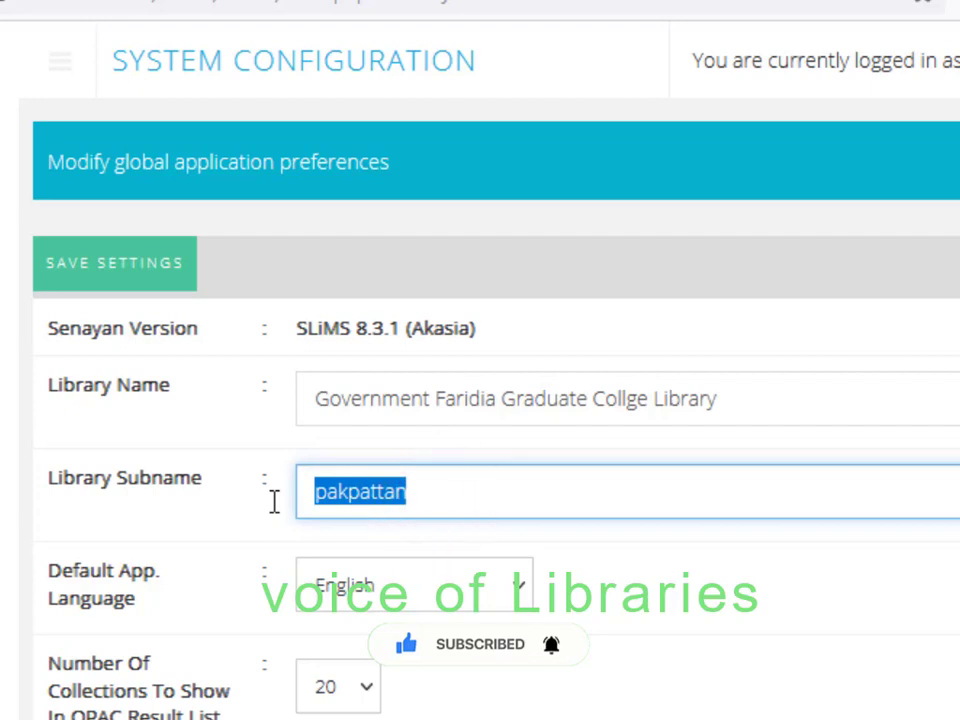
type("G")
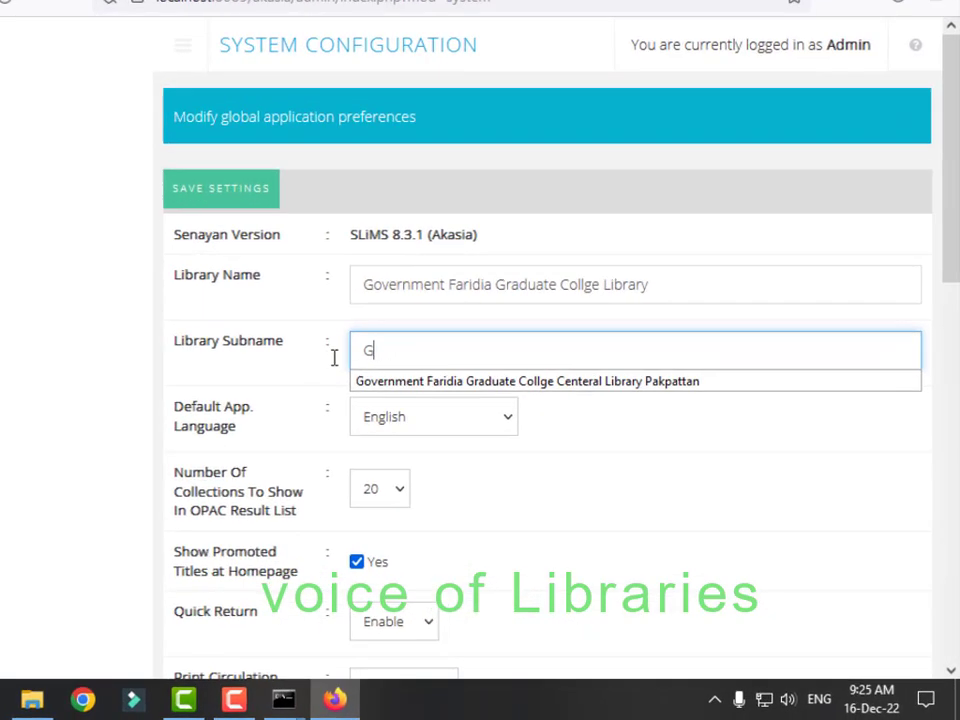
type("FGCV")
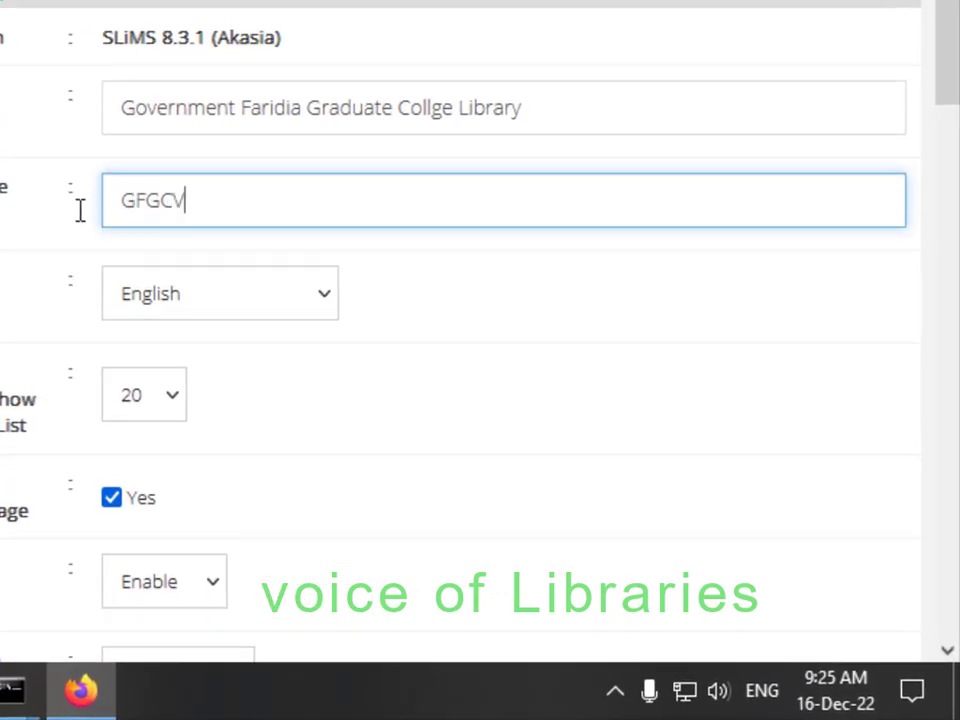
key("BackSpace")
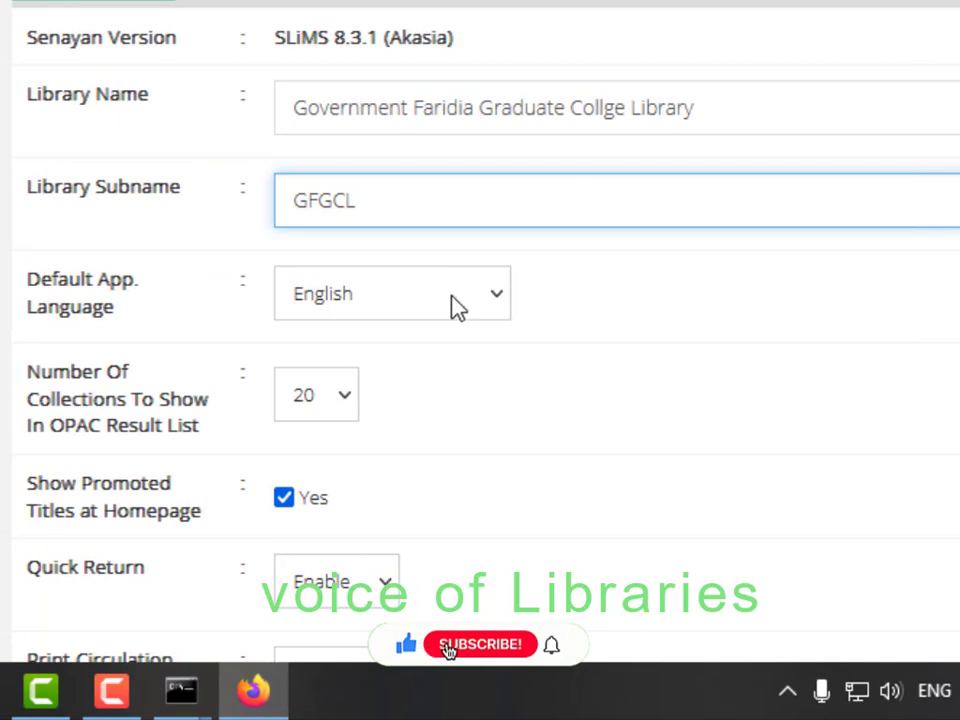
- Save the system settings, accept the page refresh and open the Online Public Access Catalog preview to view the library header
scroll(330, 260, "down", 3)
scroll(380, 214, "down", 8)
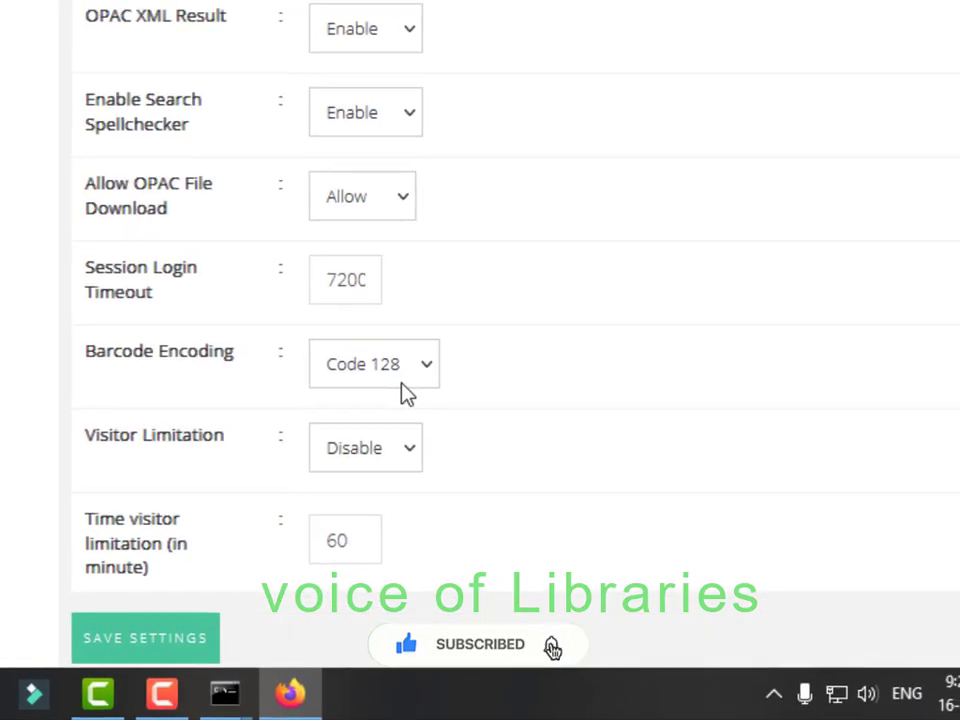
left_click(132, 650)
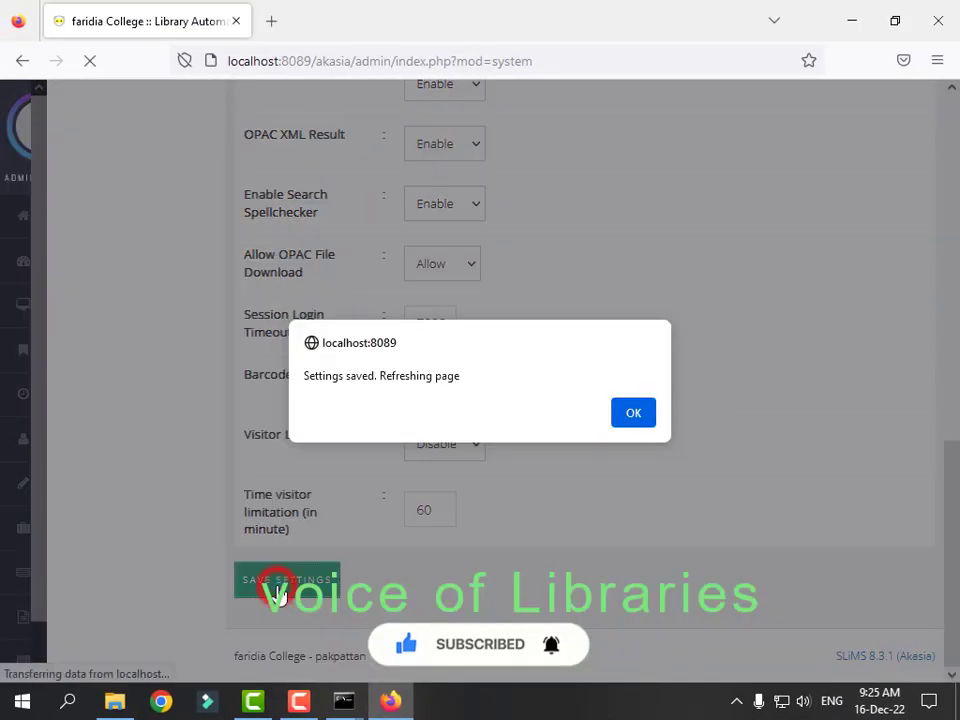
left_click(642, 420)
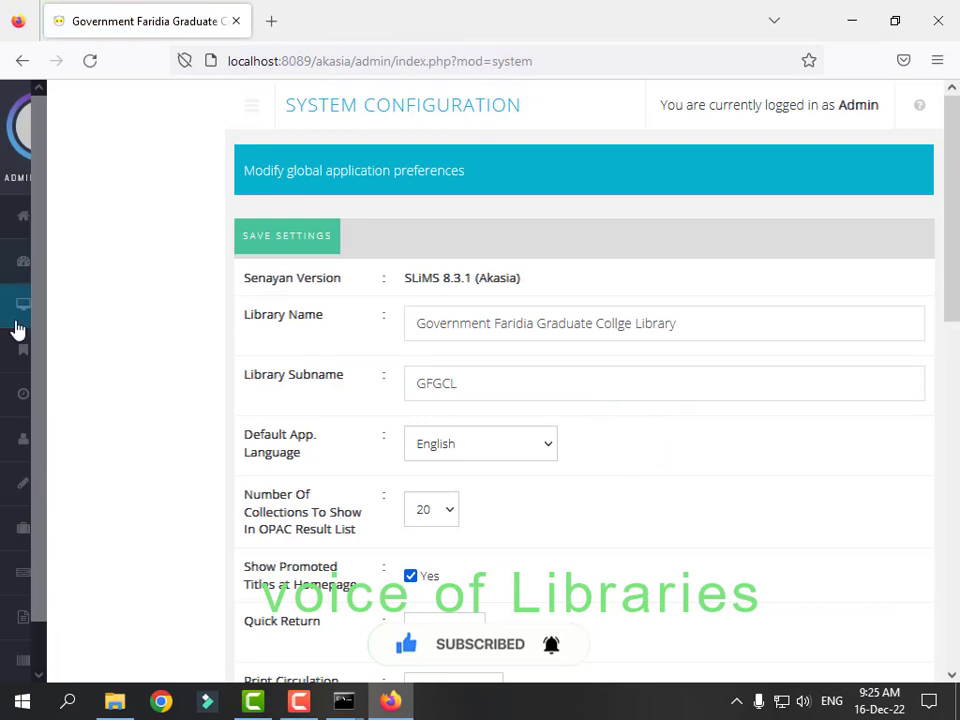
left_click(17, 307)
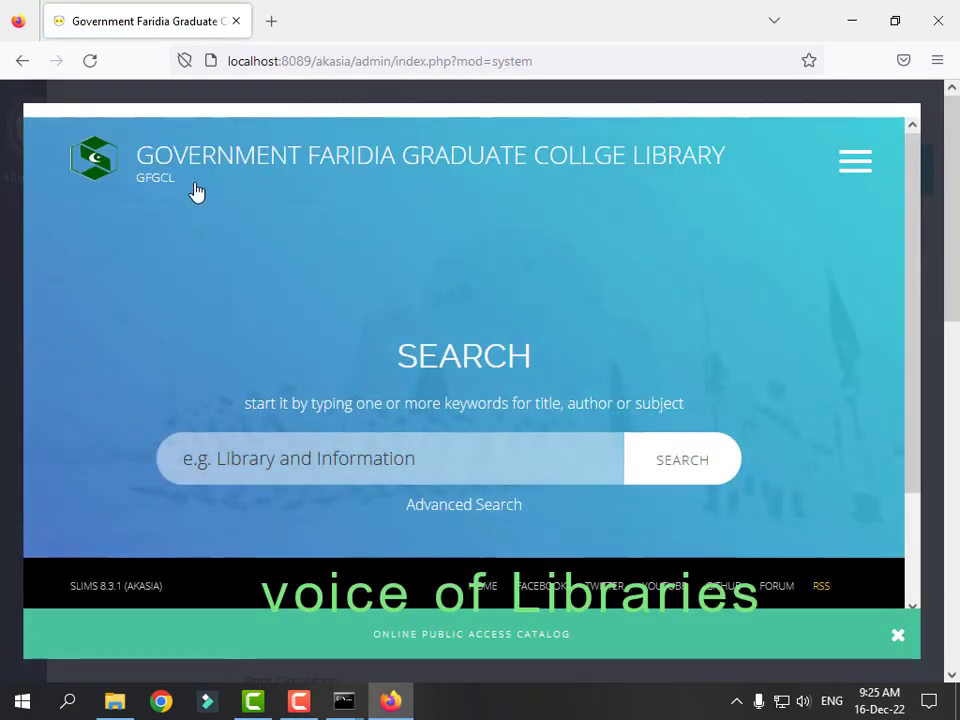